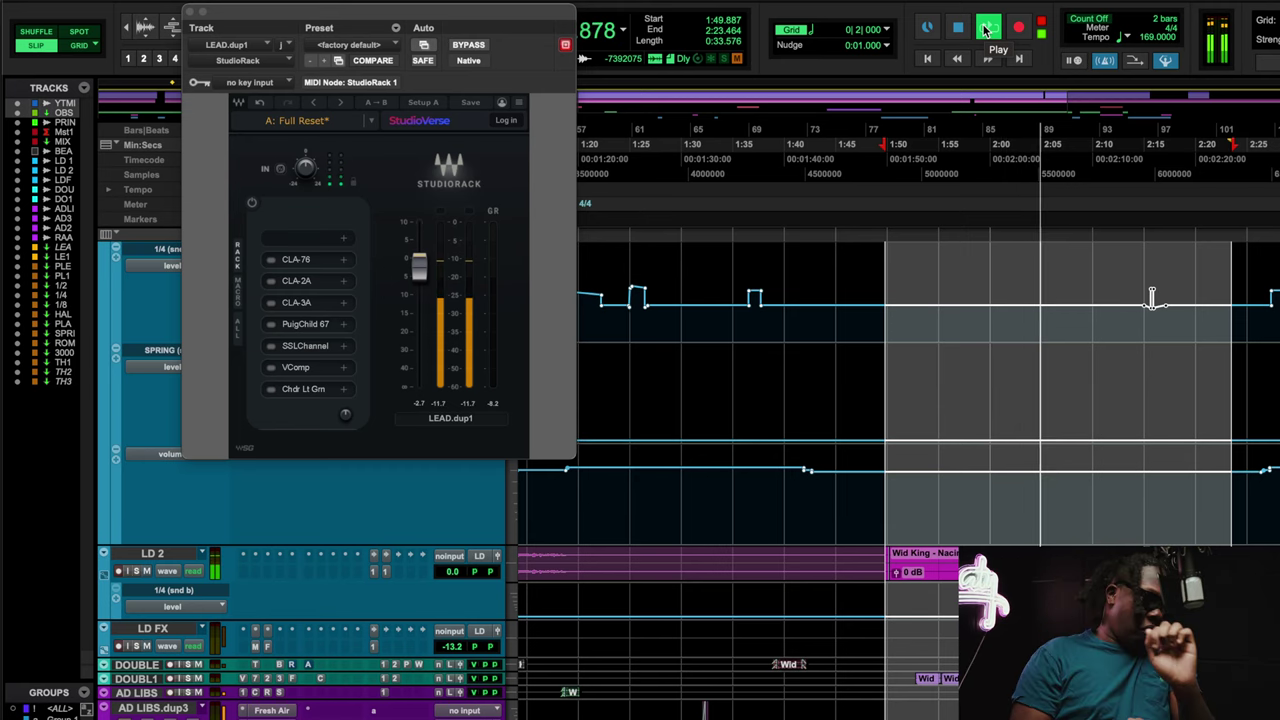
Step: Stop playback, switch to Google Chrome and review the compression types, examples and vocal styles in the cheat sheet PDF
{"action": "left_click", "coordinate": [987, 29]}
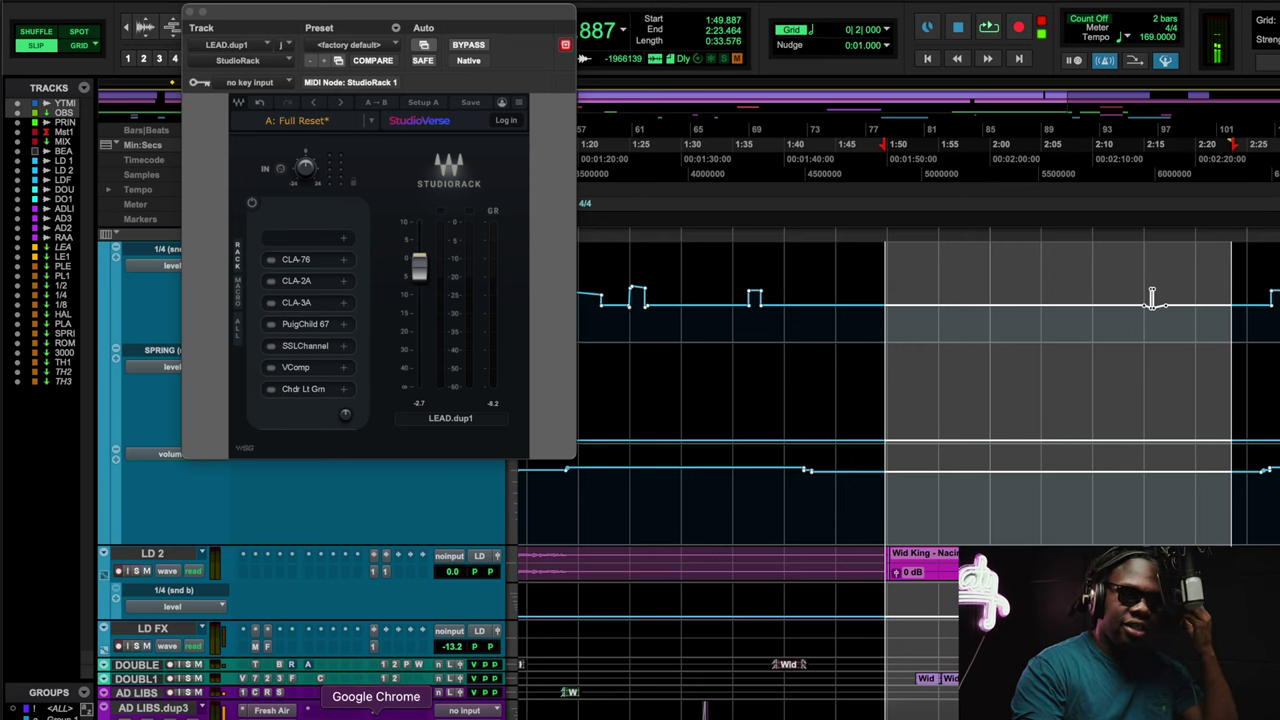
{"action": "left_click", "coordinate": [391, 708]}
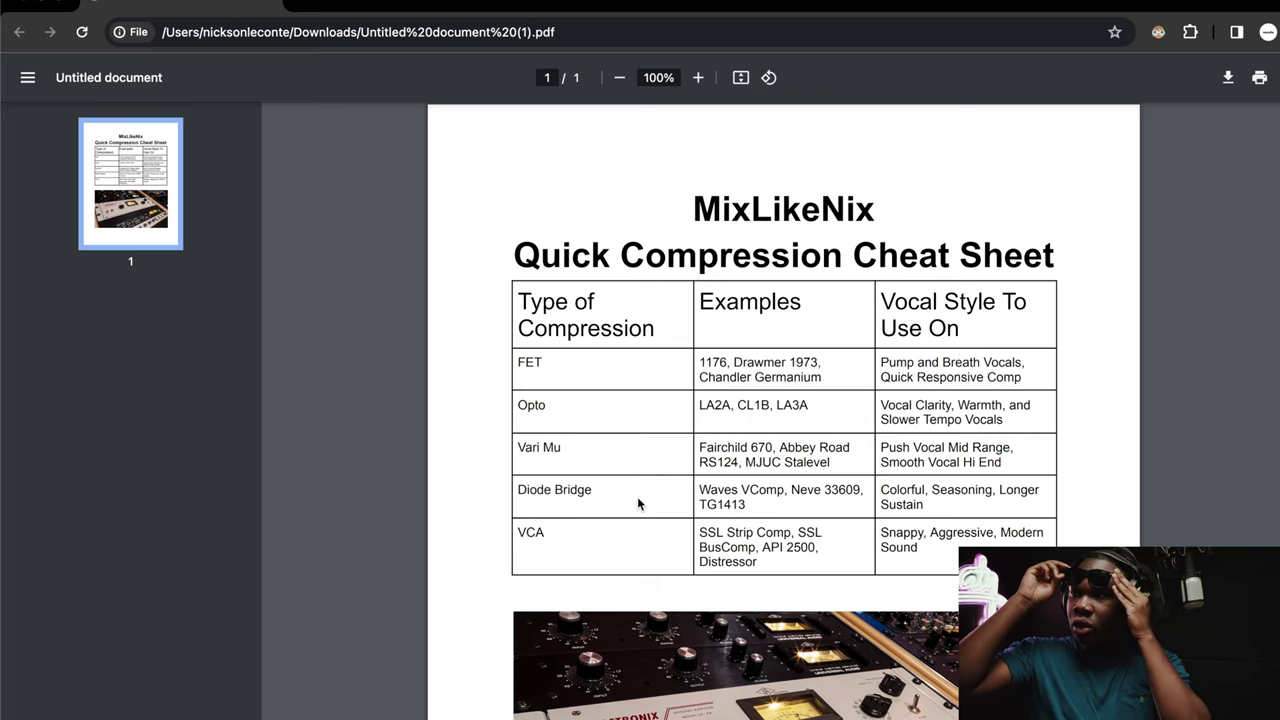
{"action": "scroll", "coordinate": [358, 266], "scroll_direction": "down", "scroll_amount": 2}
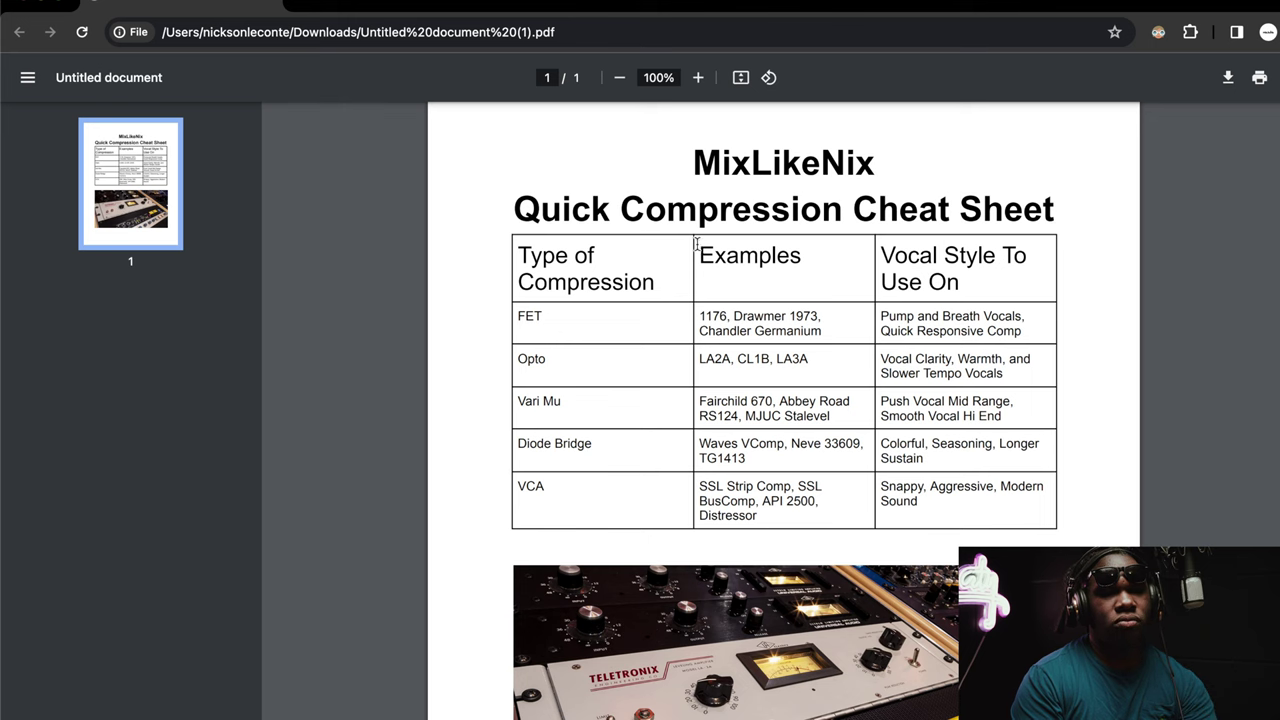
{"action": "scroll", "coordinate": [698, 368], "scroll_direction": "down", "scroll_amount": 3}
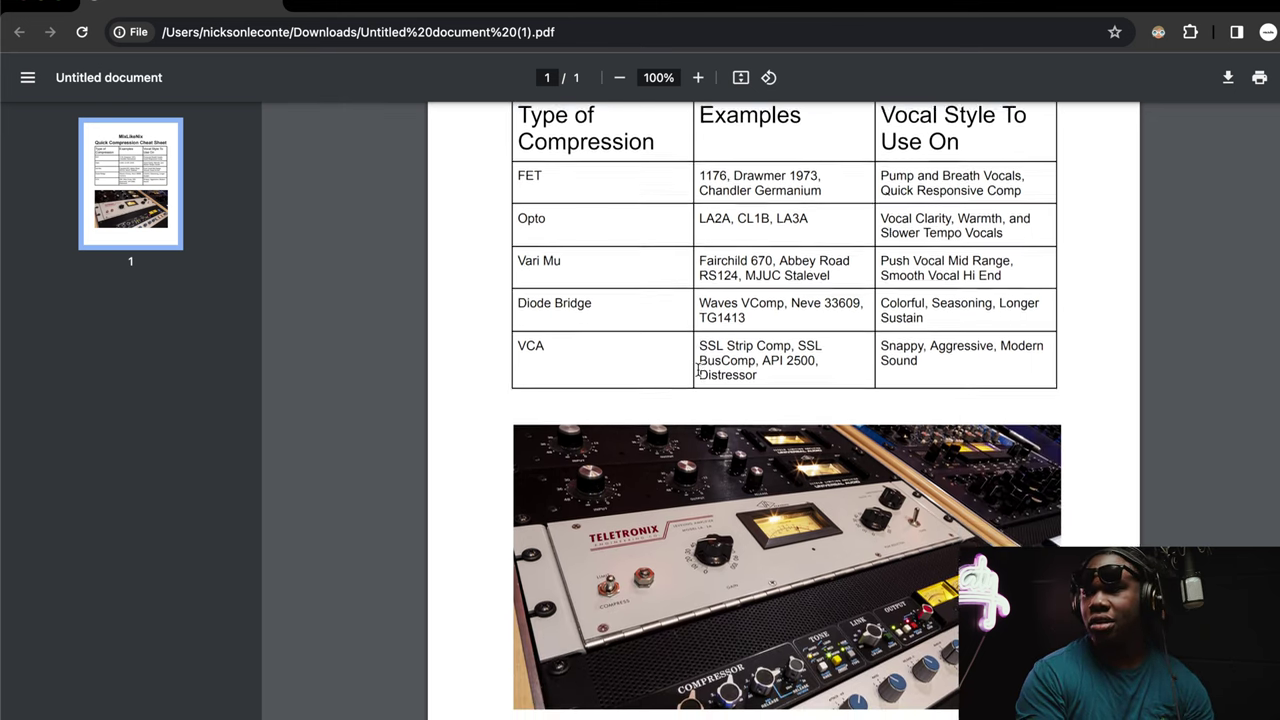
{"action": "scroll", "coordinate": [698, 370], "scroll_direction": "up", "scroll_amount": 4}
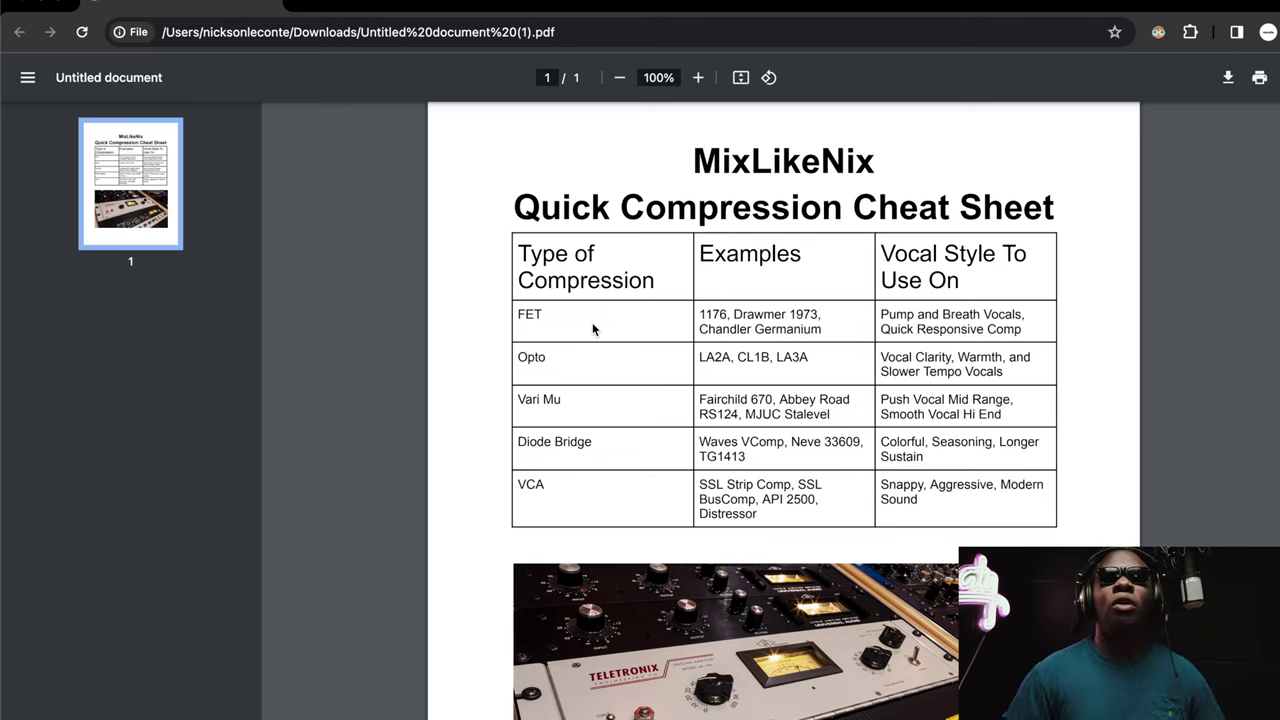
Step: Switch to Pro Tools, open the CLA-76 from the StudioRack on LEAD.dup1 and enable it
{"action": "left_click", "coordinate": [567, 710]}
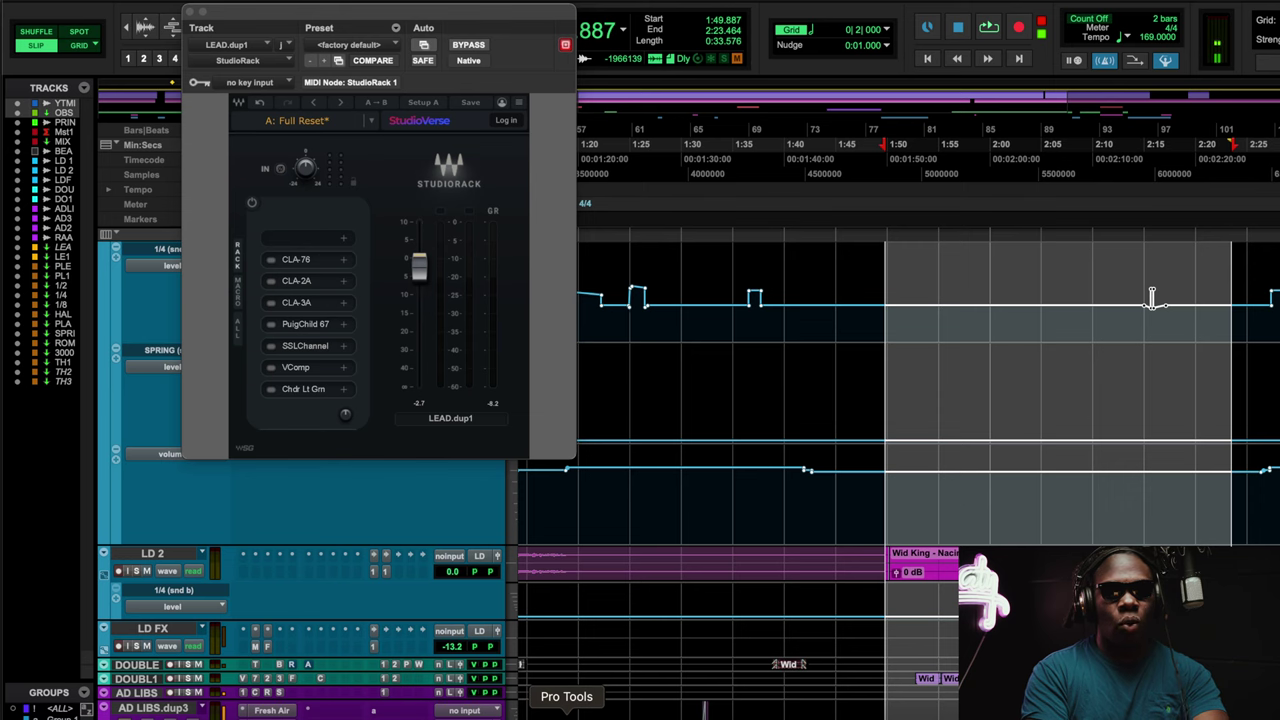
{"action": "left_click", "coordinate": [297, 259]}
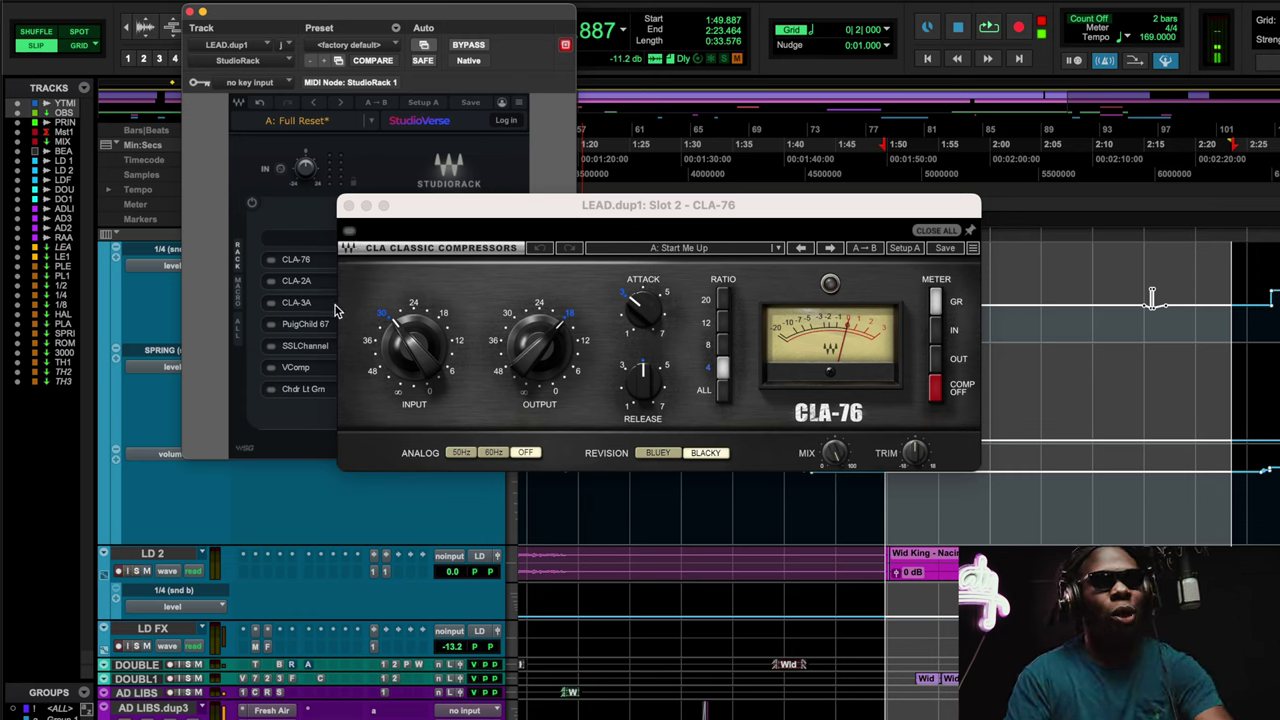
{"action": "left_click", "coordinate": [267, 262]}
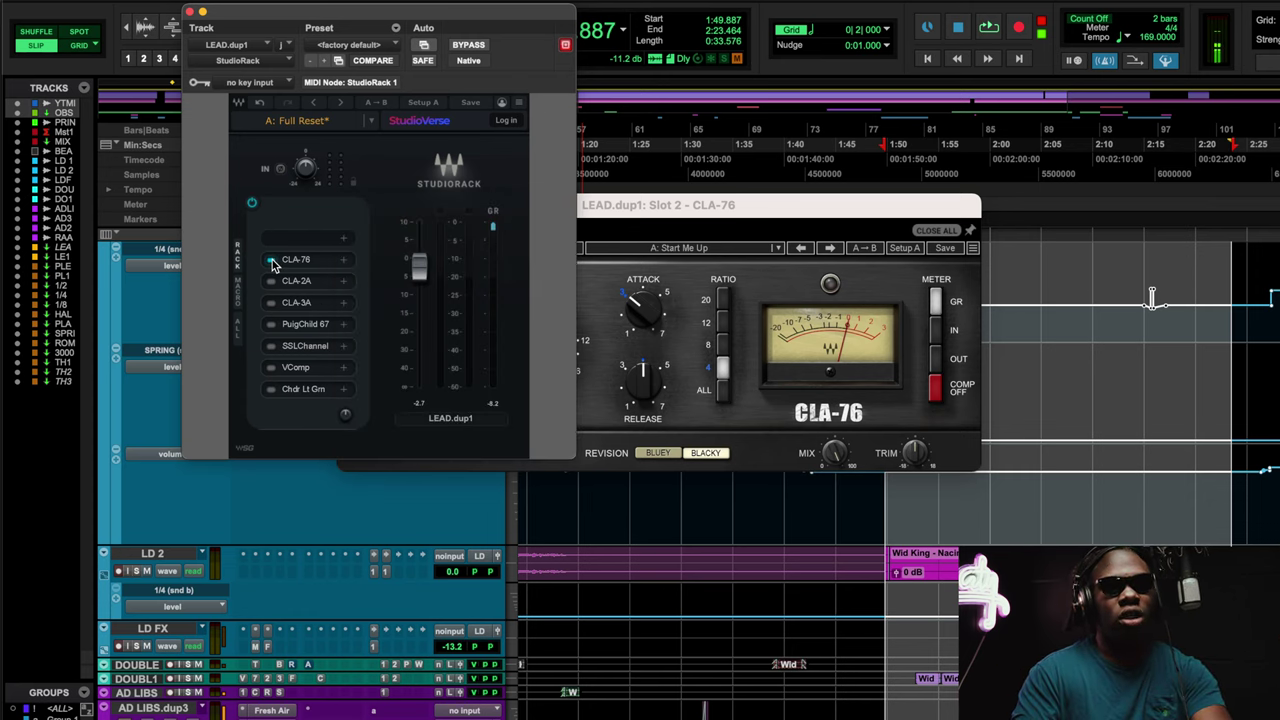
{"action": "left_click", "coordinate": [646, 228]}
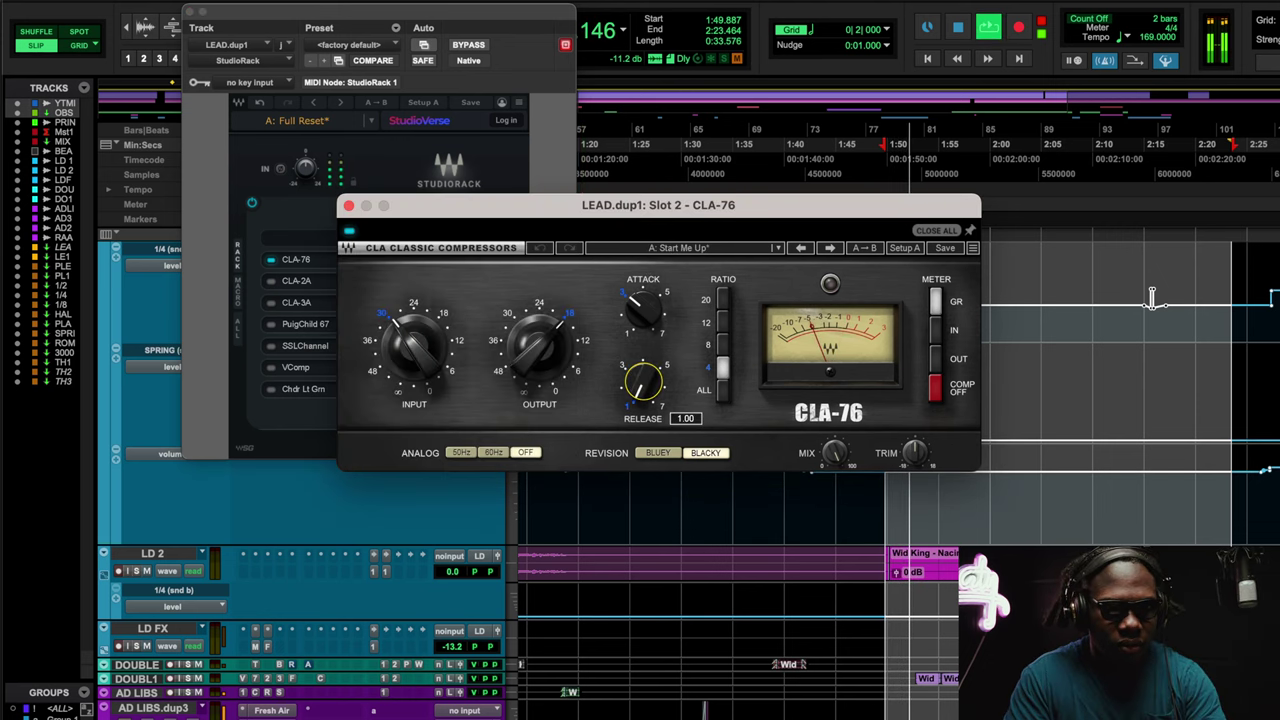
Step: Set the CLA-76's attack to 1 and release to 7, comparing the Bluey revision before returning to Blacky
{"action": "left_click_drag", "start_coordinate": [646, 314], "coordinate": [652, 330]}
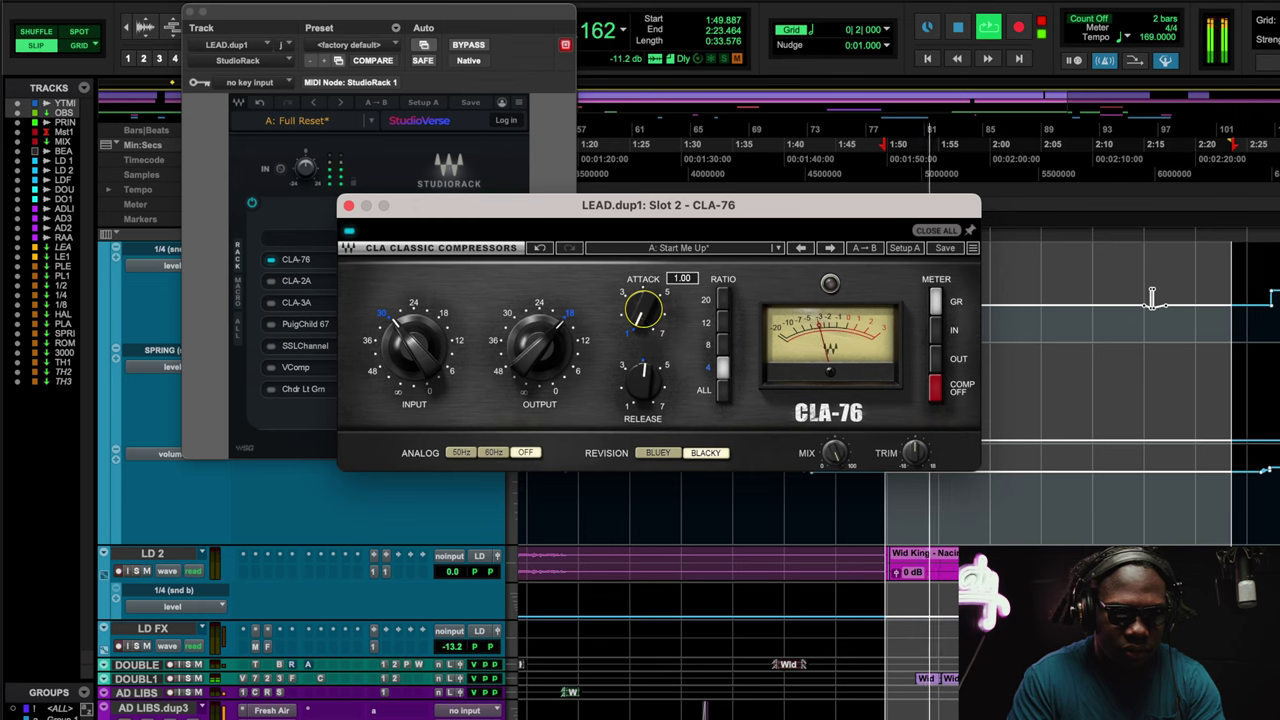
{"action": "left_click", "coordinate": [682, 453]}
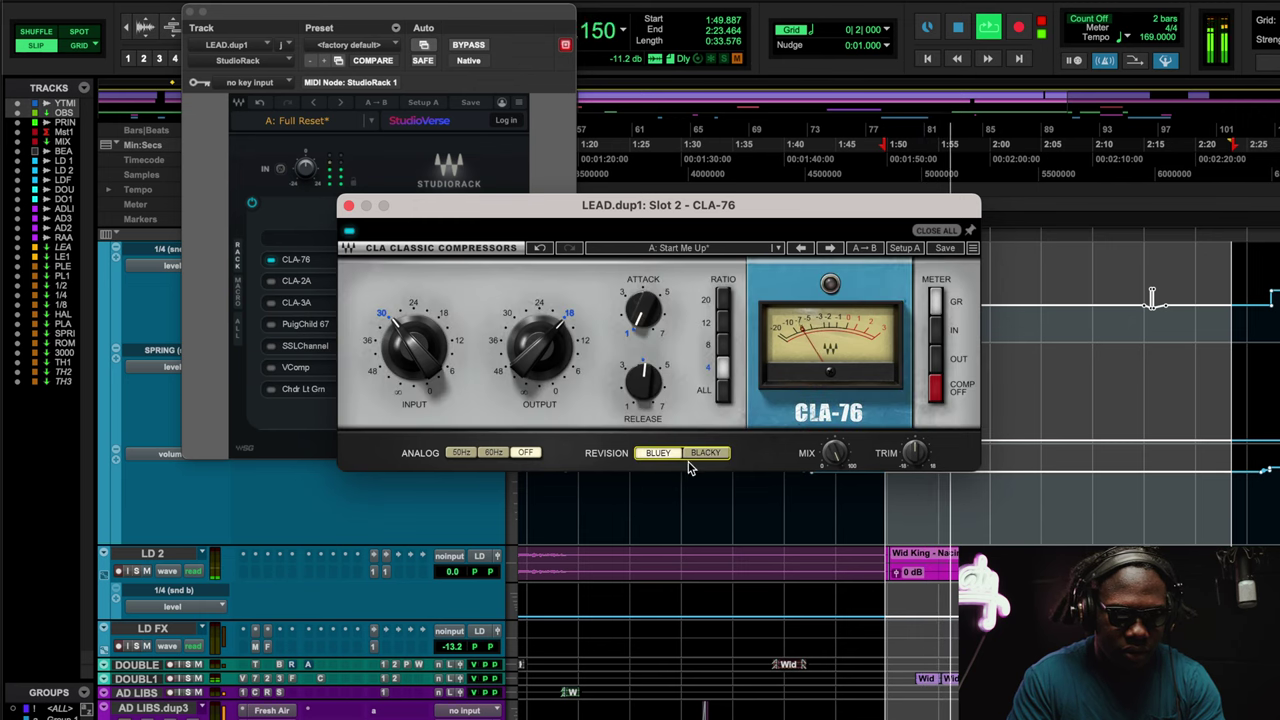
{"action": "left_click", "coordinate": [683, 453]}
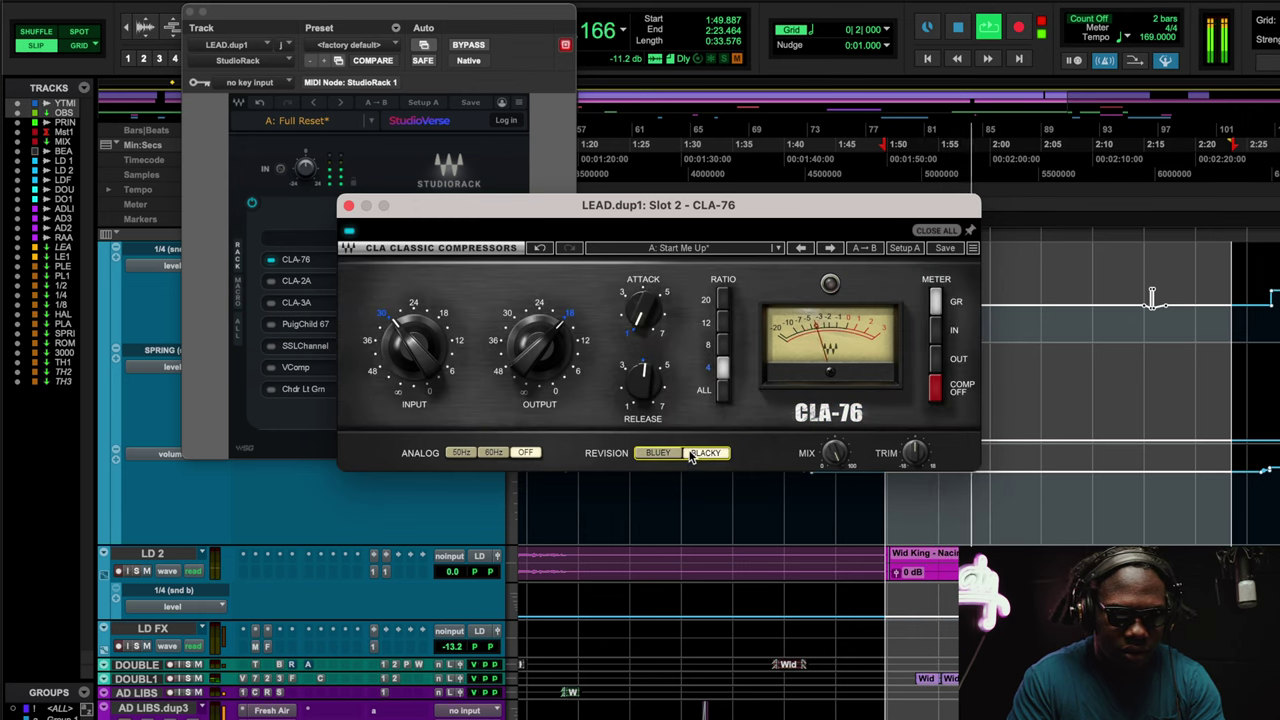
{"action": "left_click_drag", "start_coordinate": [645, 378], "coordinate": [660, 388]}
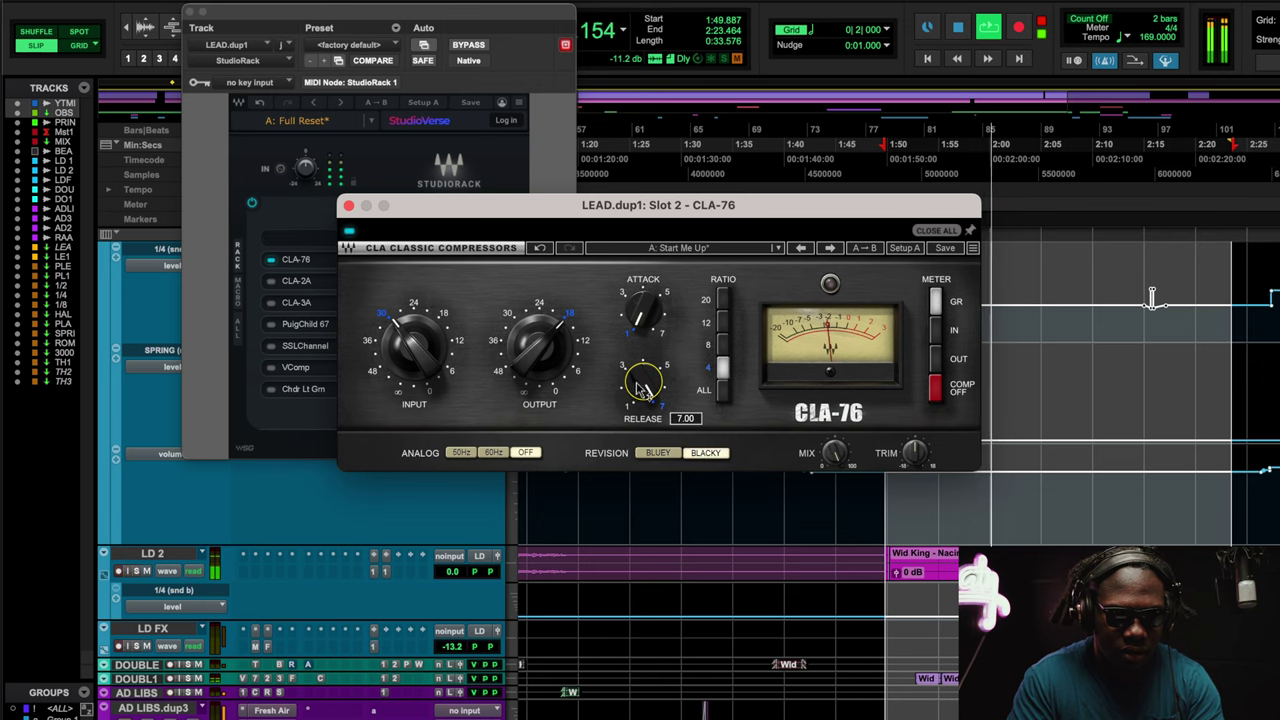
Step: Turn the CLA-76's input down slightly and set its output to -19 while the vocal plays
{"action": "left_click_drag", "start_coordinate": [413, 343], "coordinate": [413, 356]}
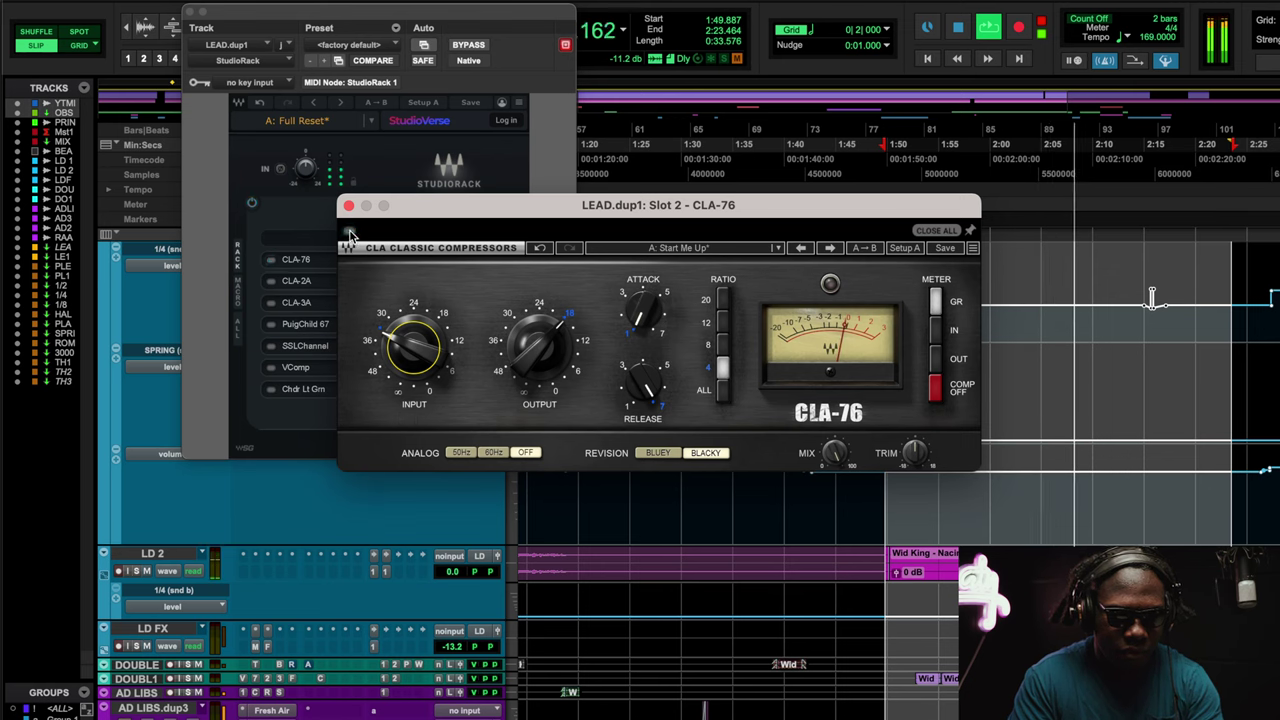
{"action": "left_click", "coordinate": [539, 345]}
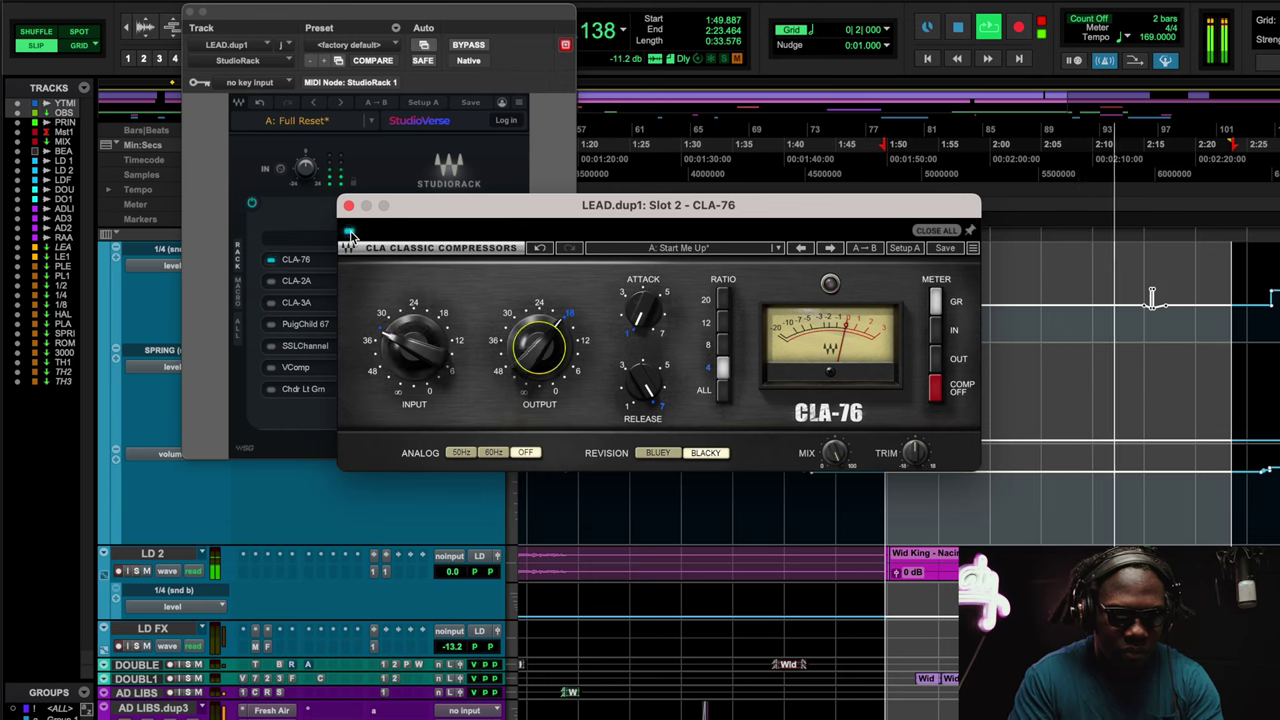
{"action": "left_click", "coordinate": [432, 352]}
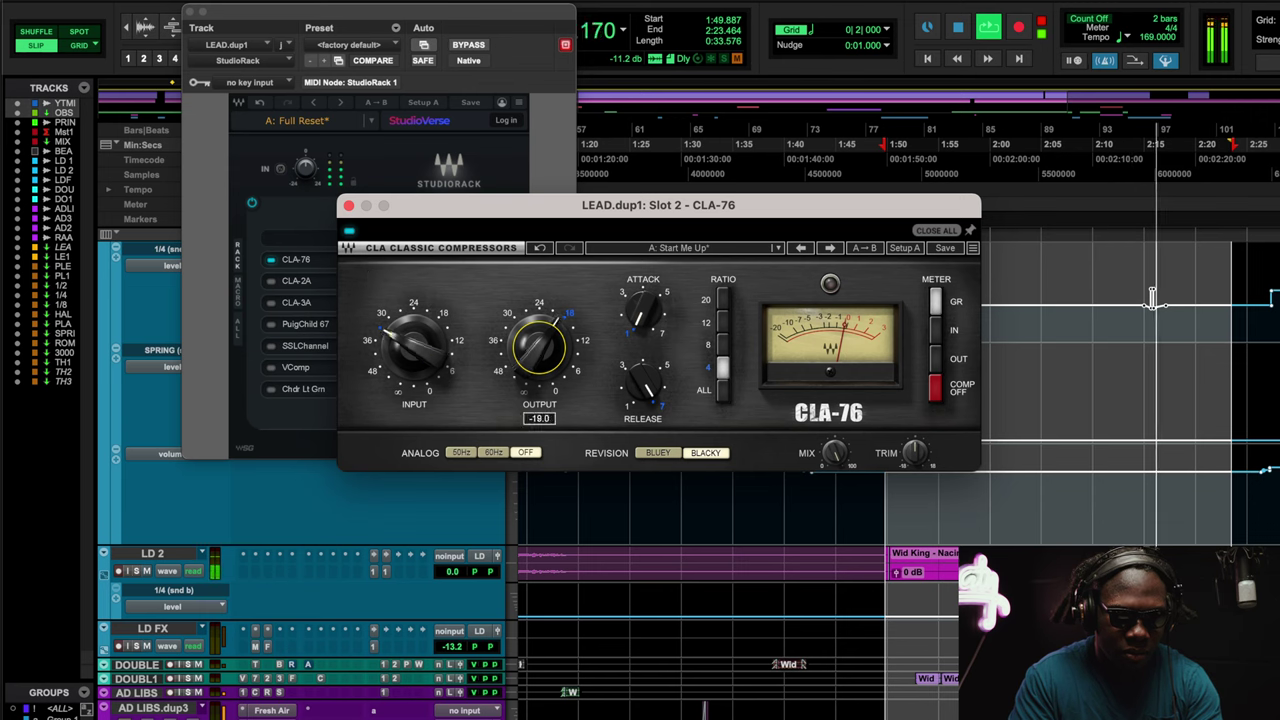
Step: Set the CLA-76's compression ratio to 8
{"action": "left_click", "coordinate": [415, 345]}
{"action": "key", "text": "Tab"}
{"action": "key", "text": "Tab"}
{"action": "key", "text": "Tab"}
{"action": "key", "text": "Tab"}
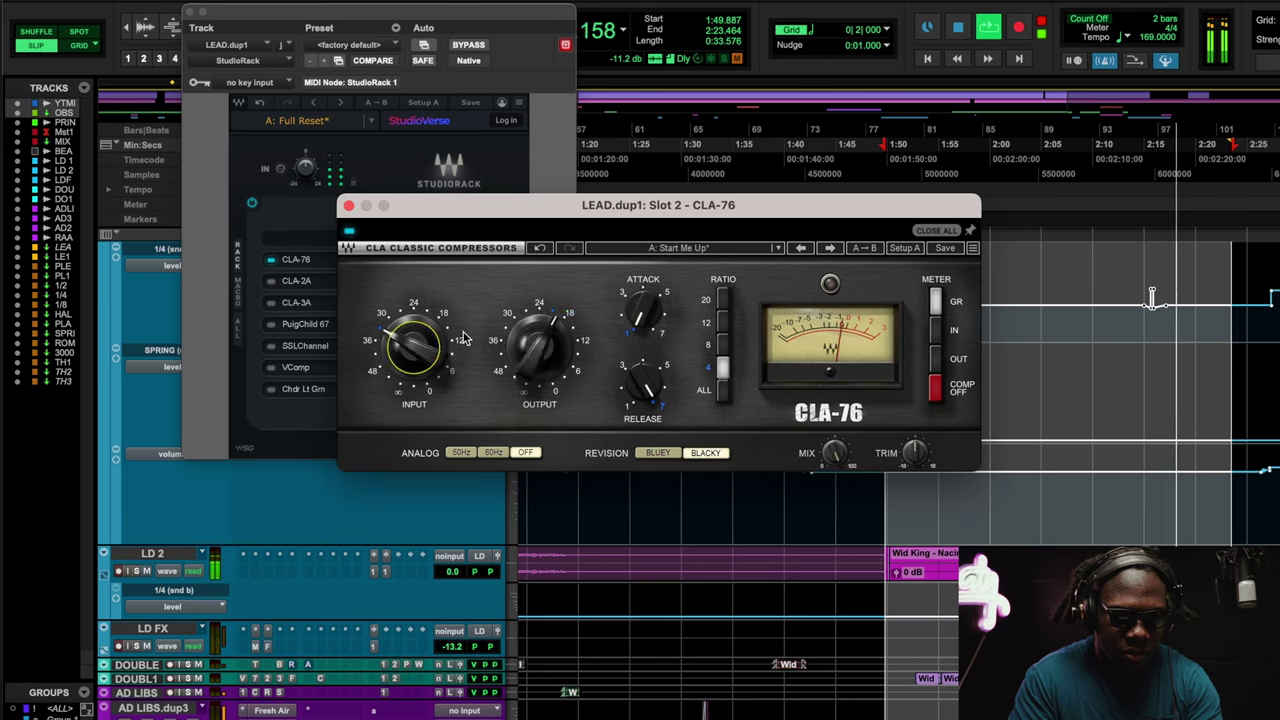
{"action": "key", "text": "Up"}
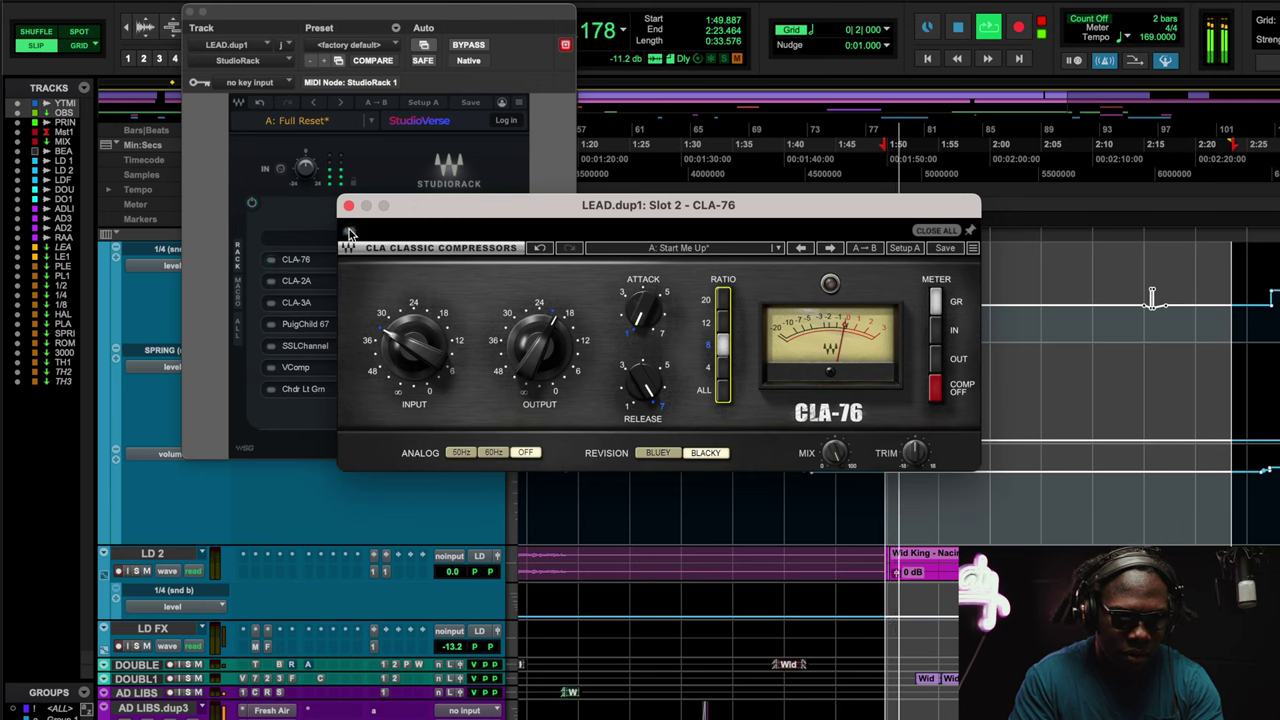
Step: Set the CLA-76's output to -20
{"action": "key", "text": "shift+Tab"}
{"action": "key", "text": "shift+Tab"}
{"action": "key", "text": "shift+Tab"}
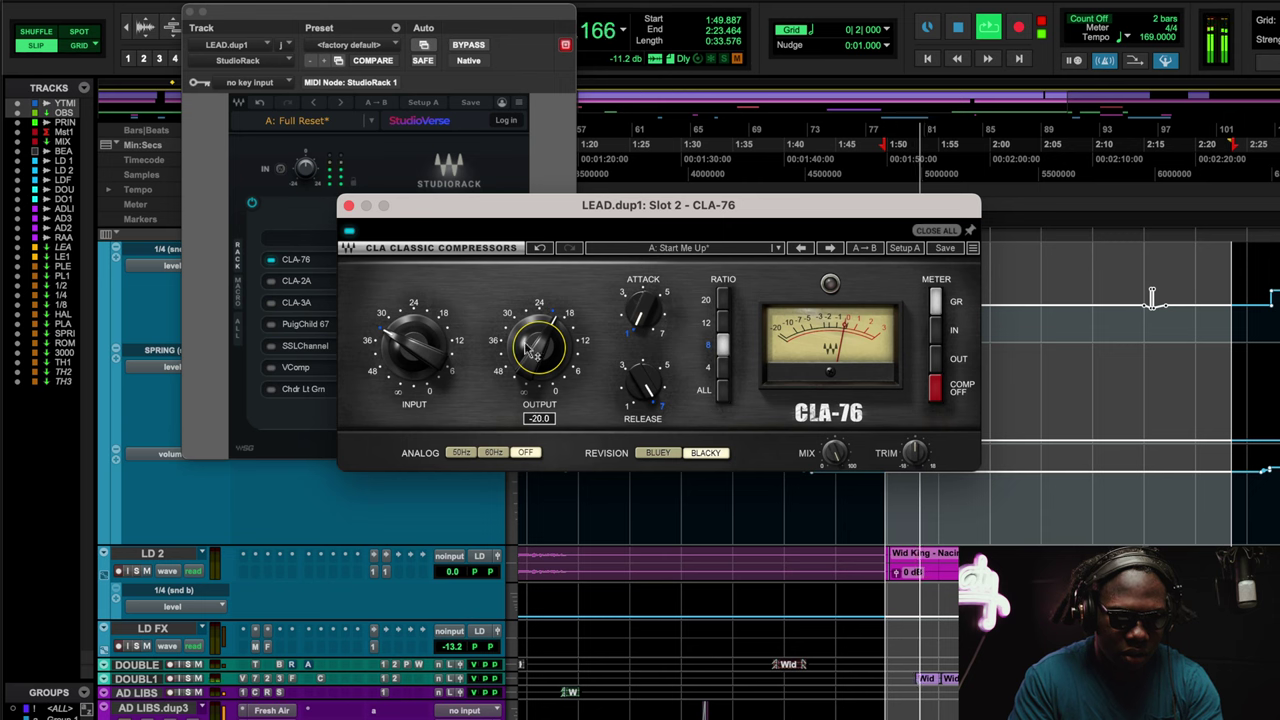
{"action": "scroll", "coordinate": [522, 352], "scroll_direction": "down", "scroll_amount": 1}
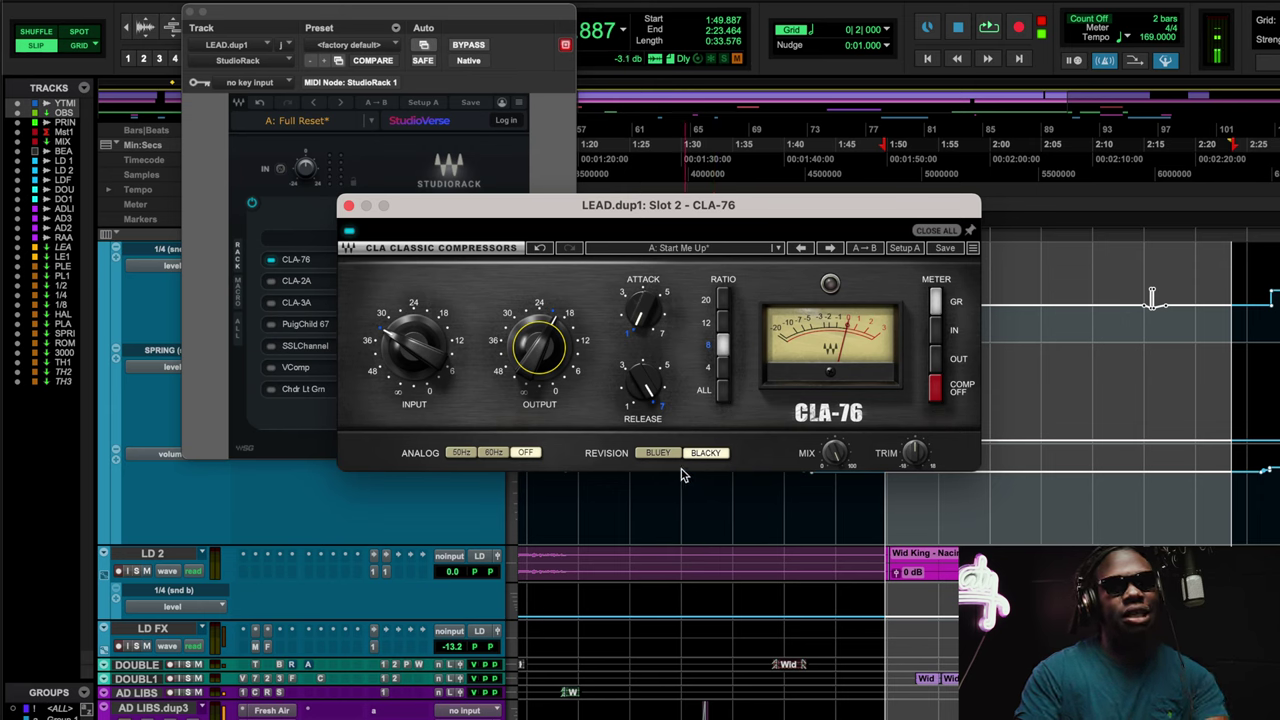
Step: Toggle the mute on the LEAD.dup1 track and compare the CLA-76's Bluey and Blacky revisions, ending on Blacky
{"action": "left_click", "coordinate": [655, 455]}
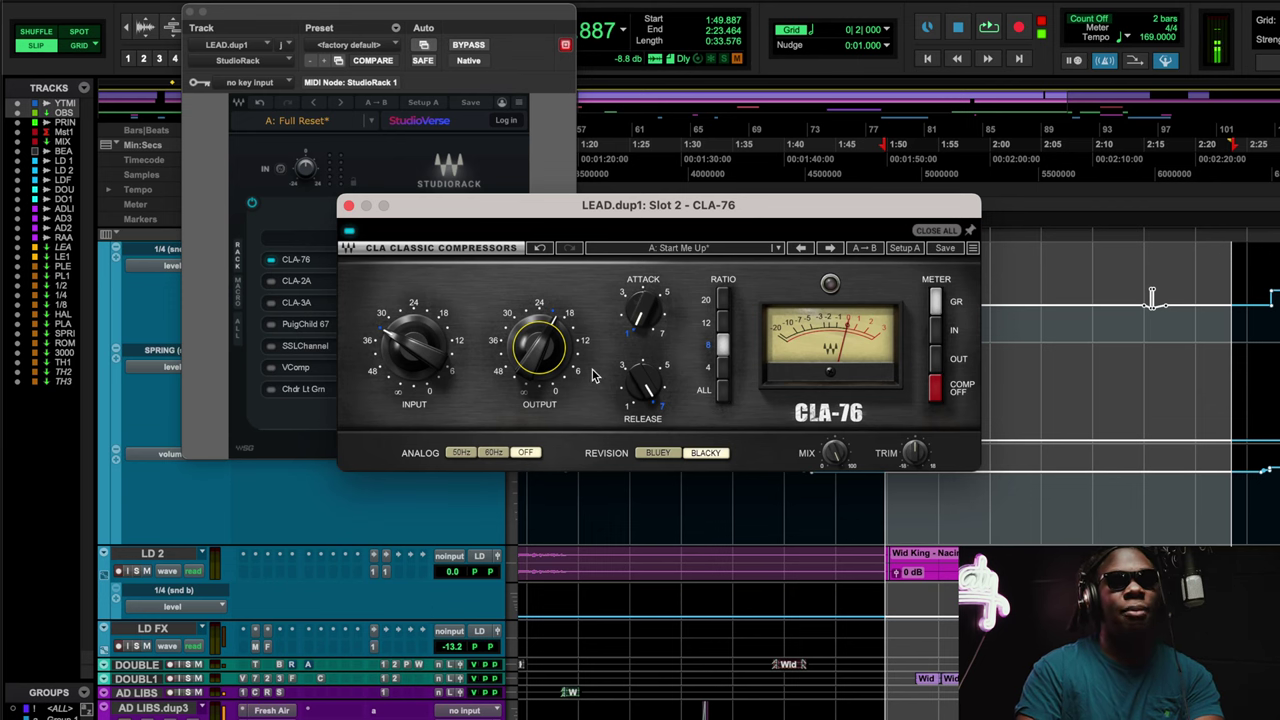
{"action": "scroll", "coordinate": [222, 610], "scroll_direction": "down", "scroll_amount": 5}
{"action": "scroll", "coordinate": [215, 640], "scroll_direction": "down", "scroll_amount": 2}
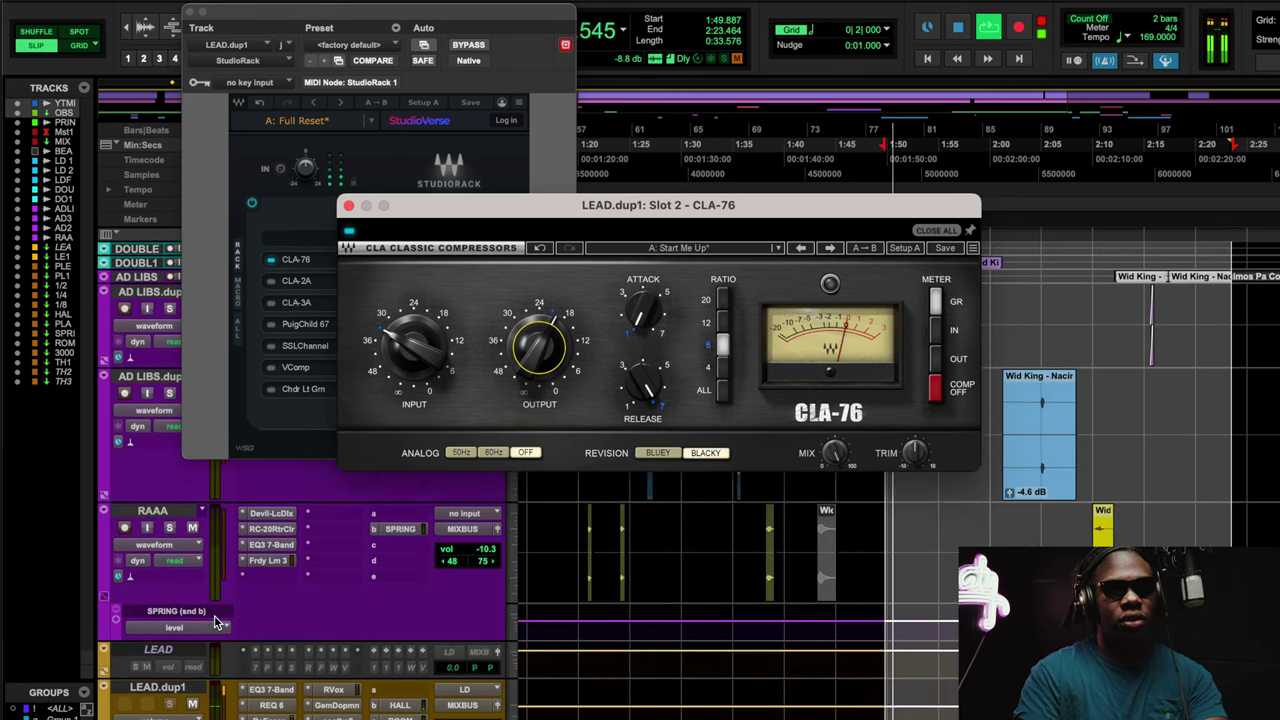
{"action": "left_click", "coordinate": [193, 691]}
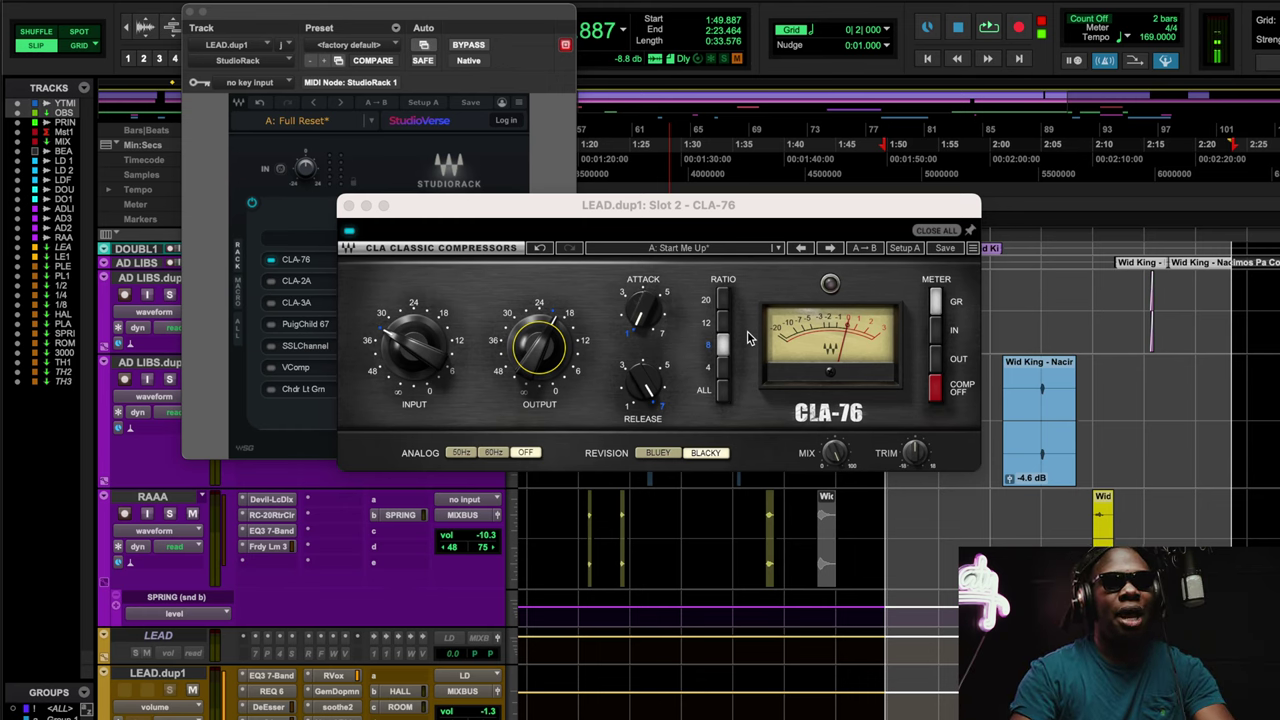
{"action": "left_click", "coordinate": [645, 455]}
{"action": "left_click", "coordinate": [705, 452]}
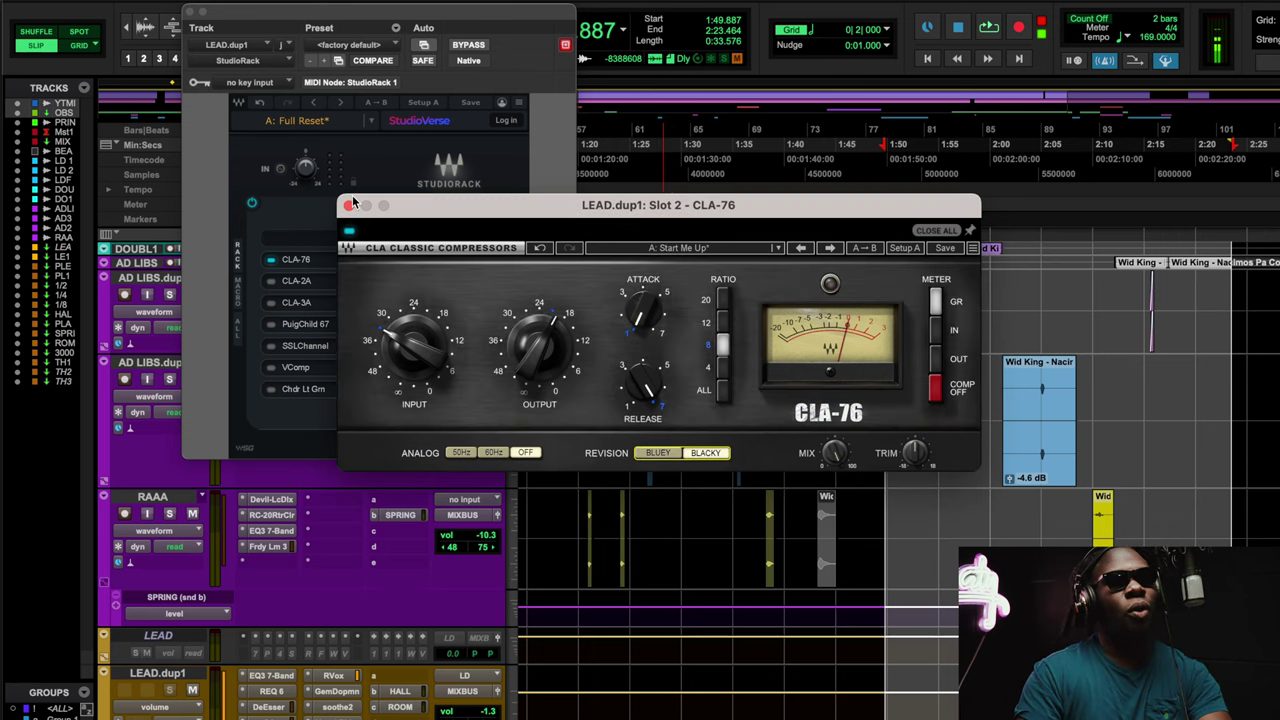
Step: Close the CLA-76 and make the CLA-2A the active compressor in the StudioRack, with its window open
{"action": "left_click", "coordinate": [348, 205]}
{"action": "left_click", "coordinate": [300, 281]}
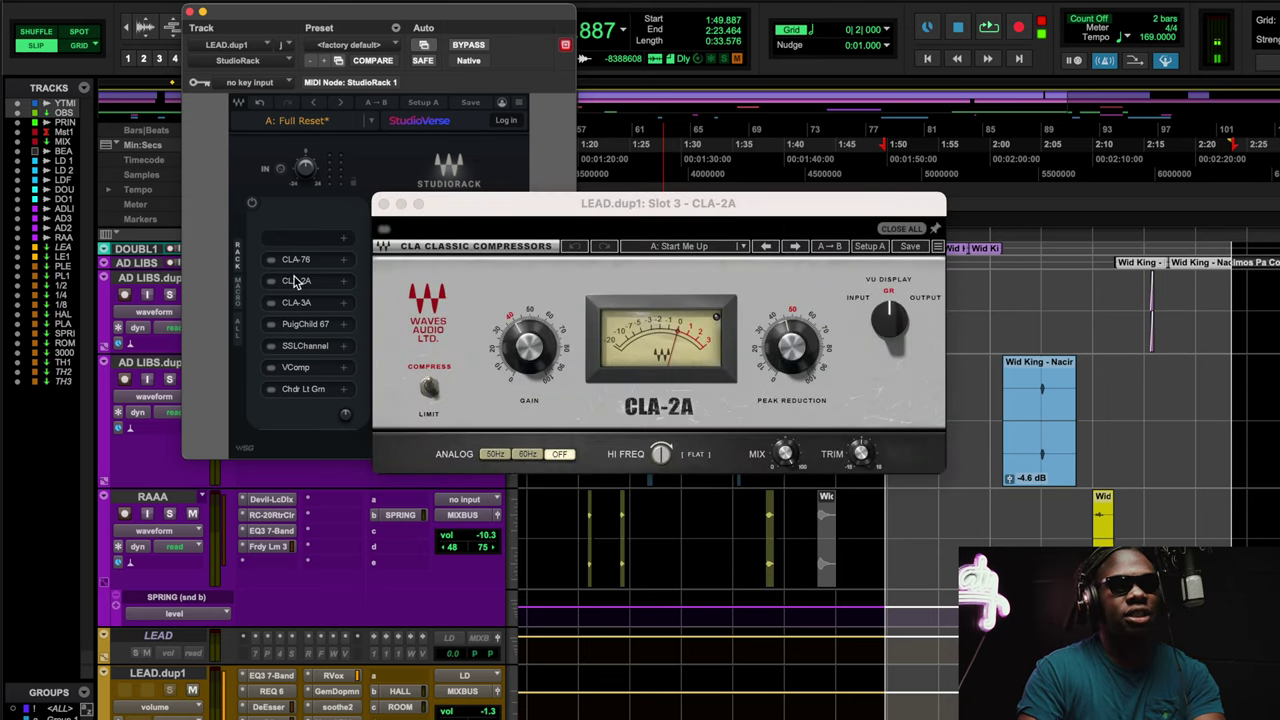
{"action": "left_click", "coordinate": [286, 288]}
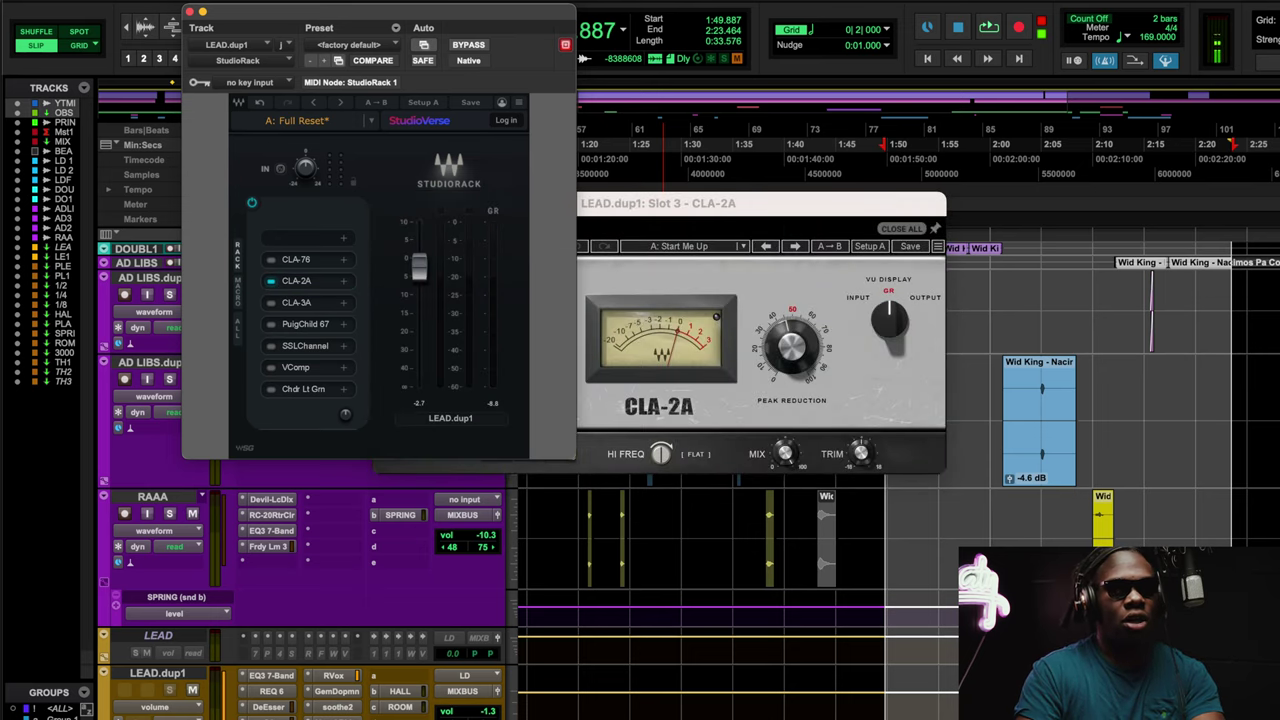
Step: Switch to Google Chrome and review the Opto compression entry in the cheat sheet PDF
{"action": "left_click", "coordinate": [376, 712]}
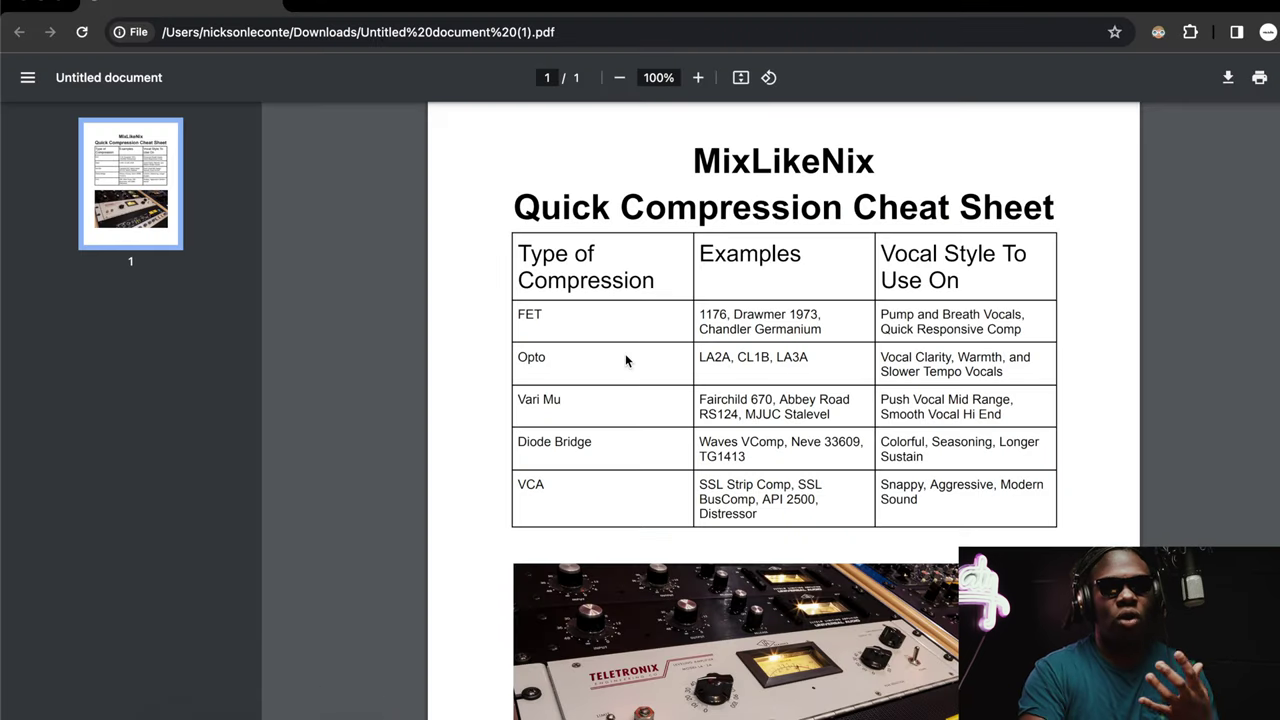
{"action": "scroll", "coordinate": [626, 356], "scroll_direction": "down", "scroll_amount": 3}
{"action": "scroll", "coordinate": [626, 358], "scroll_direction": "down", "scroll_amount": 1}
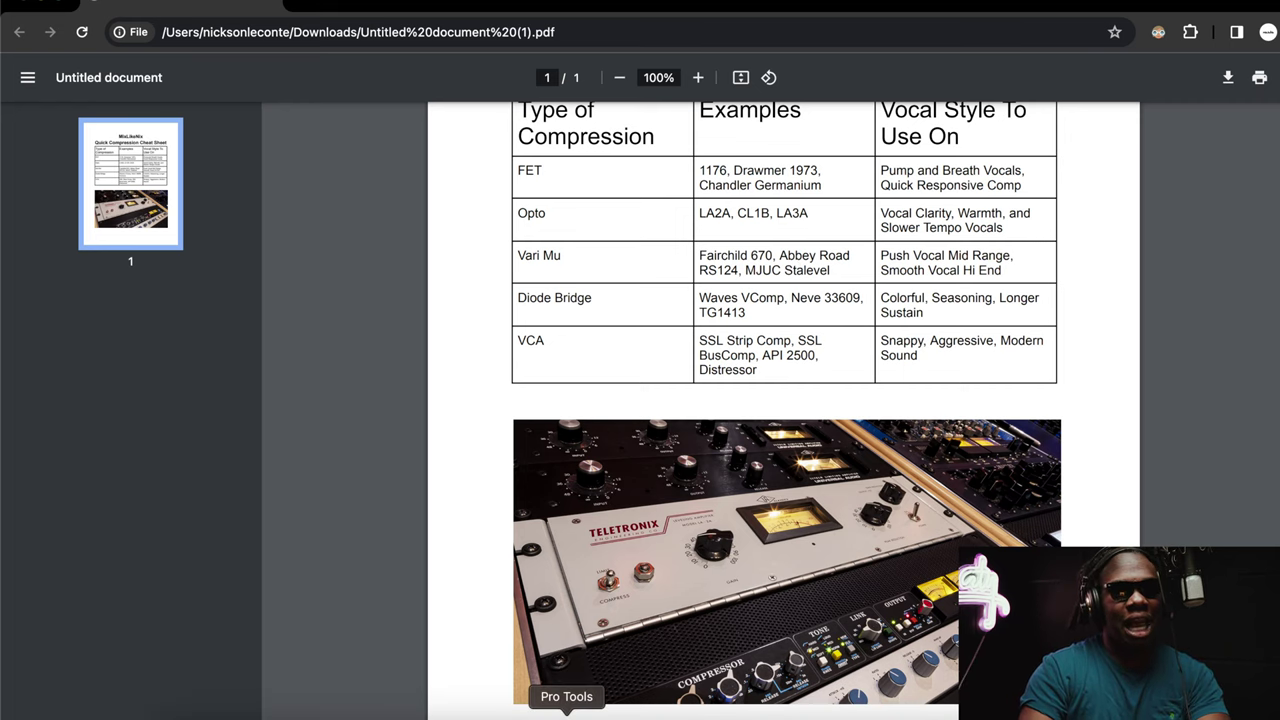
Step: Switch to Pro Tools, bring the CLA-2A window to the front and start looped playback of the selection
{"action": "left_click", "coordinate": [566, 712]}
{"action": "left_click", "coordinate": [713, 205]}
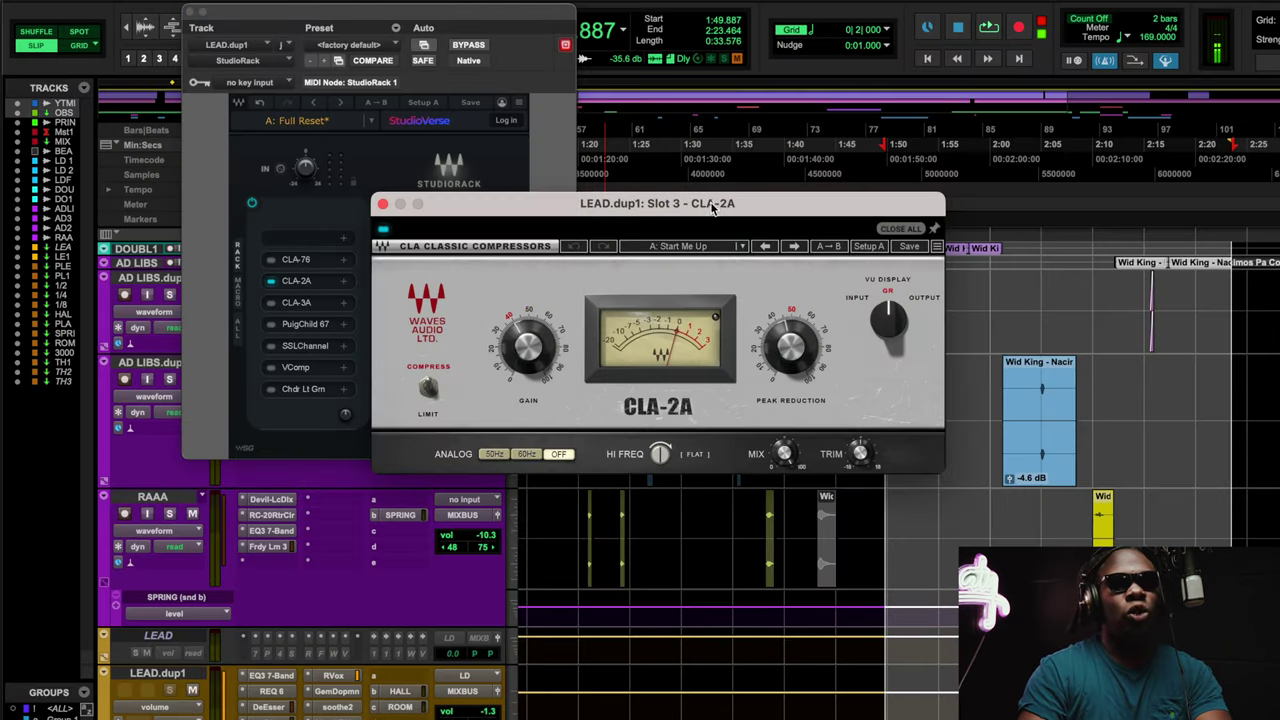
{"action": "key", "text": "space"}
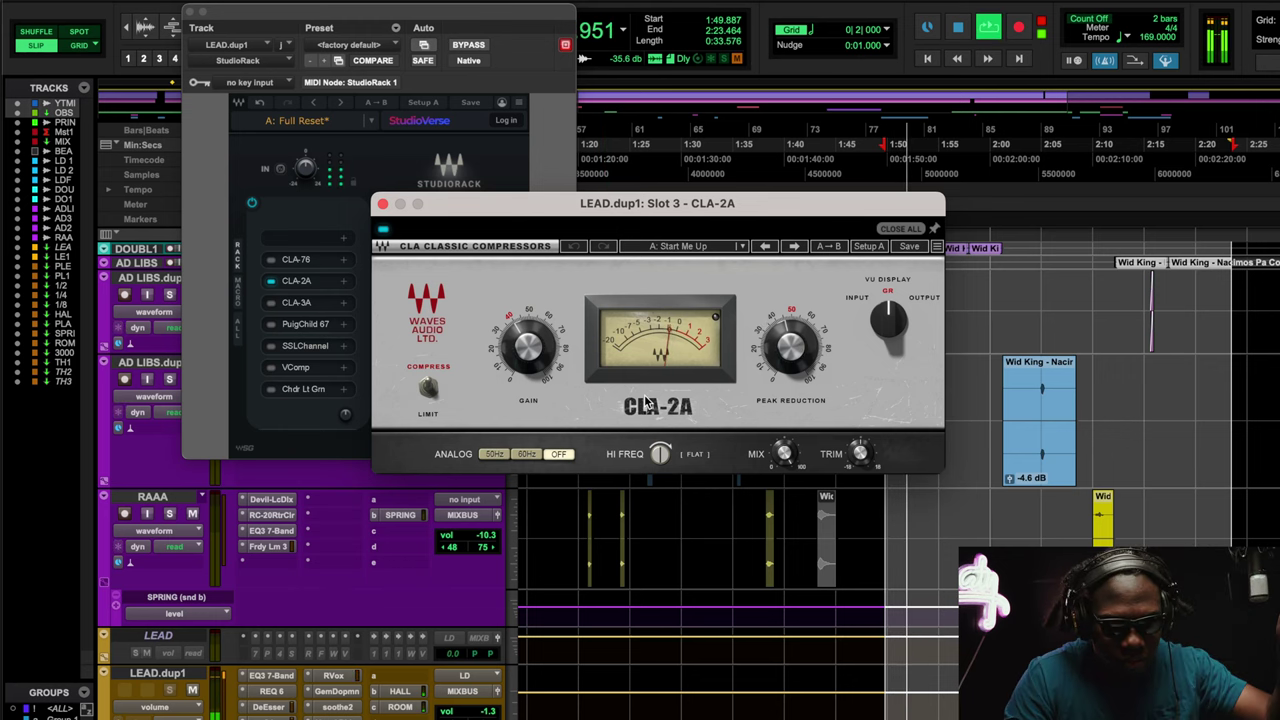
Step: Fine-tune the CLA-2A's peak reduction to about 46 and set Hi Freq to 30.3 while the vocal plays
{"action": "left_click_drag", "start_coordinate": [790, 345], "coordinate": [790, 332]}
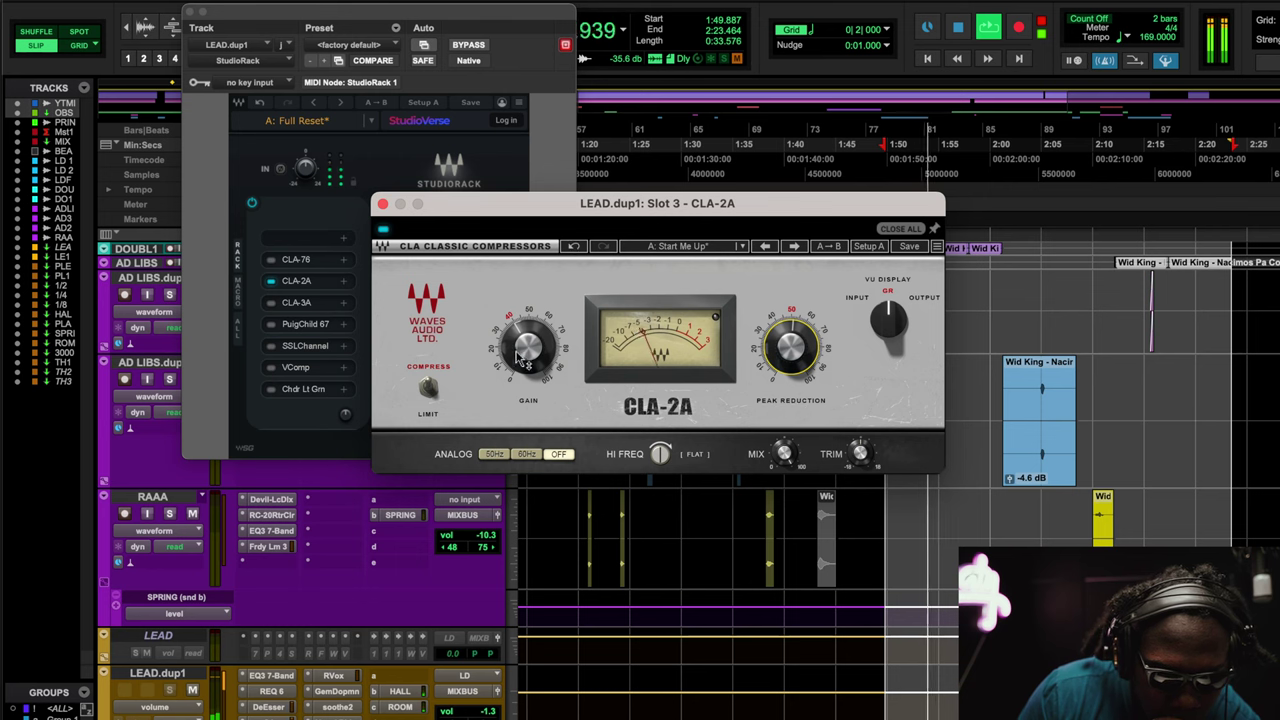
{"action": "mouse_move", "coordinate": [790, 350]}
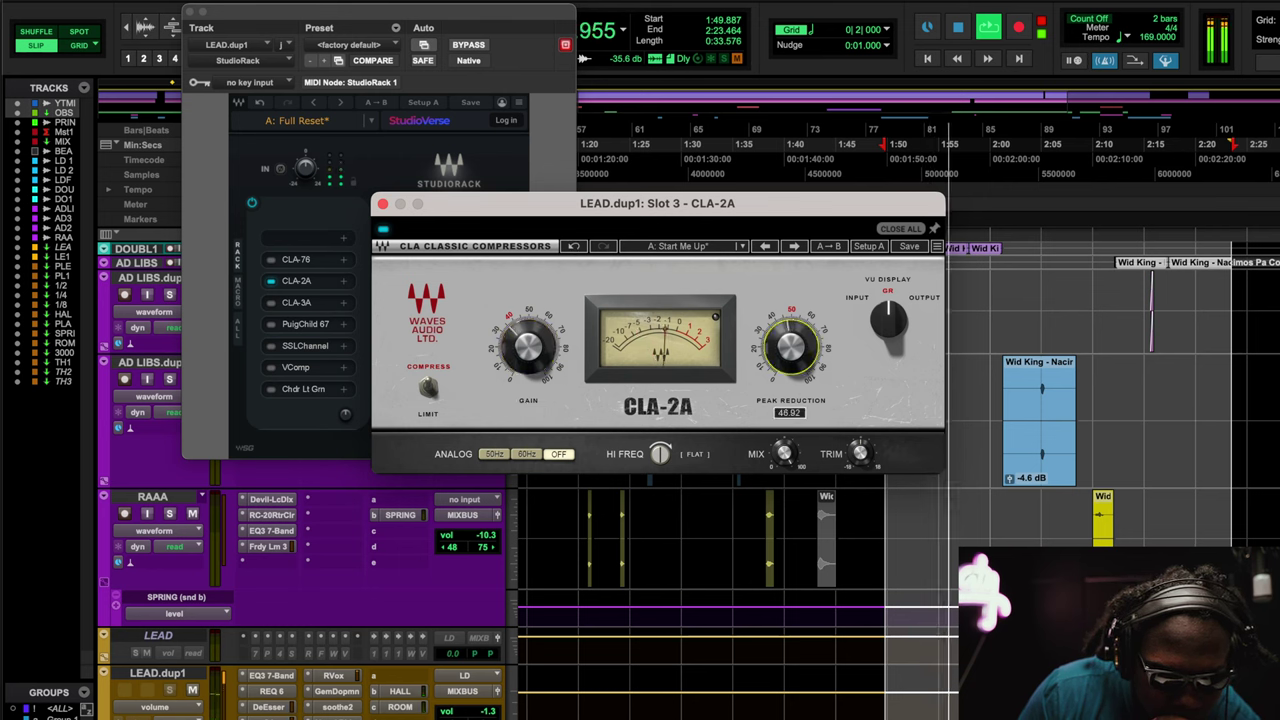
{"action": "left_click_drag", "start_coordinate": [790, 350], "coordinate": [797, 345]}
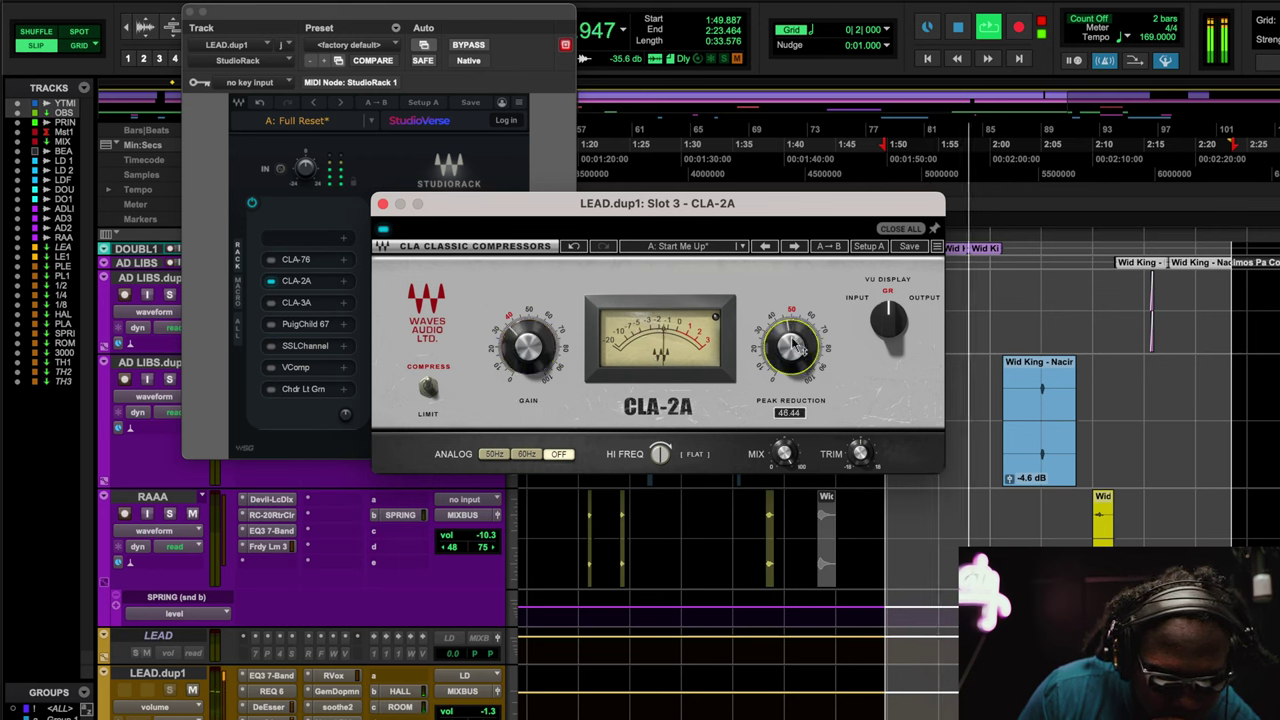
{"action": "mouse_move", "coordinate": [660, 453]}
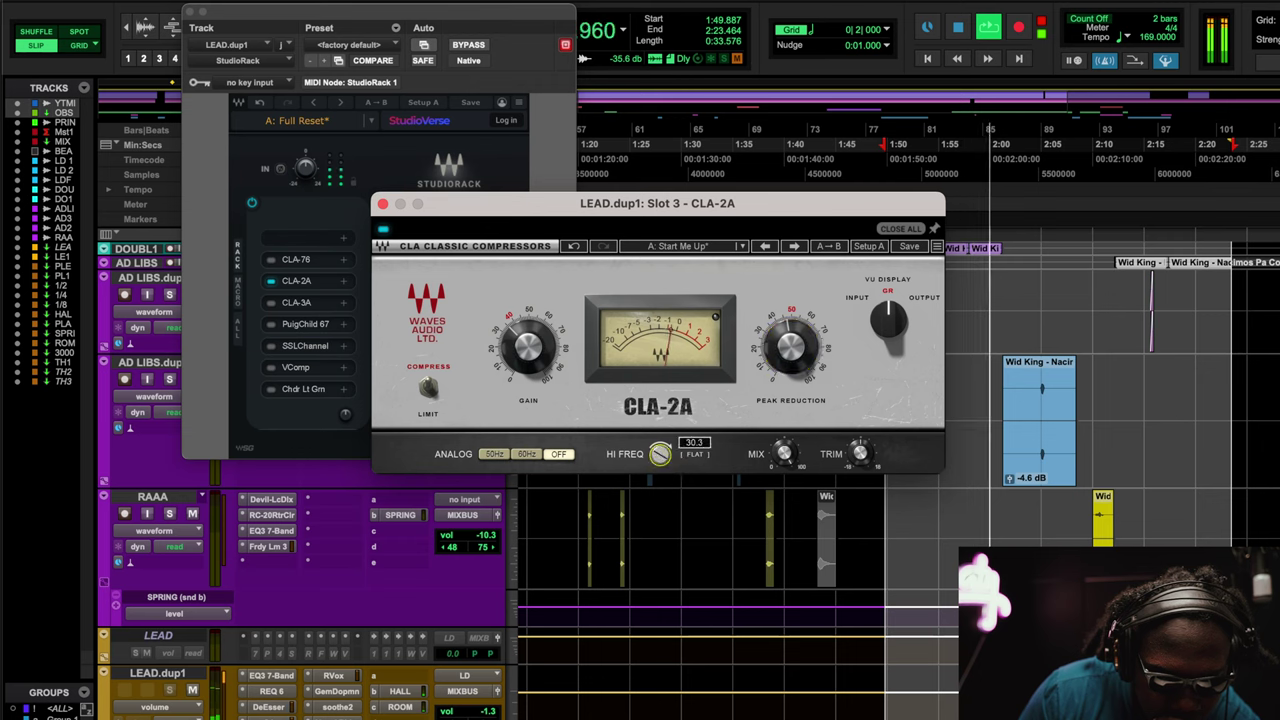
{"action": "left_click_drag", "start_coordinate": [790, 350], "coordinate": [790, 342]}
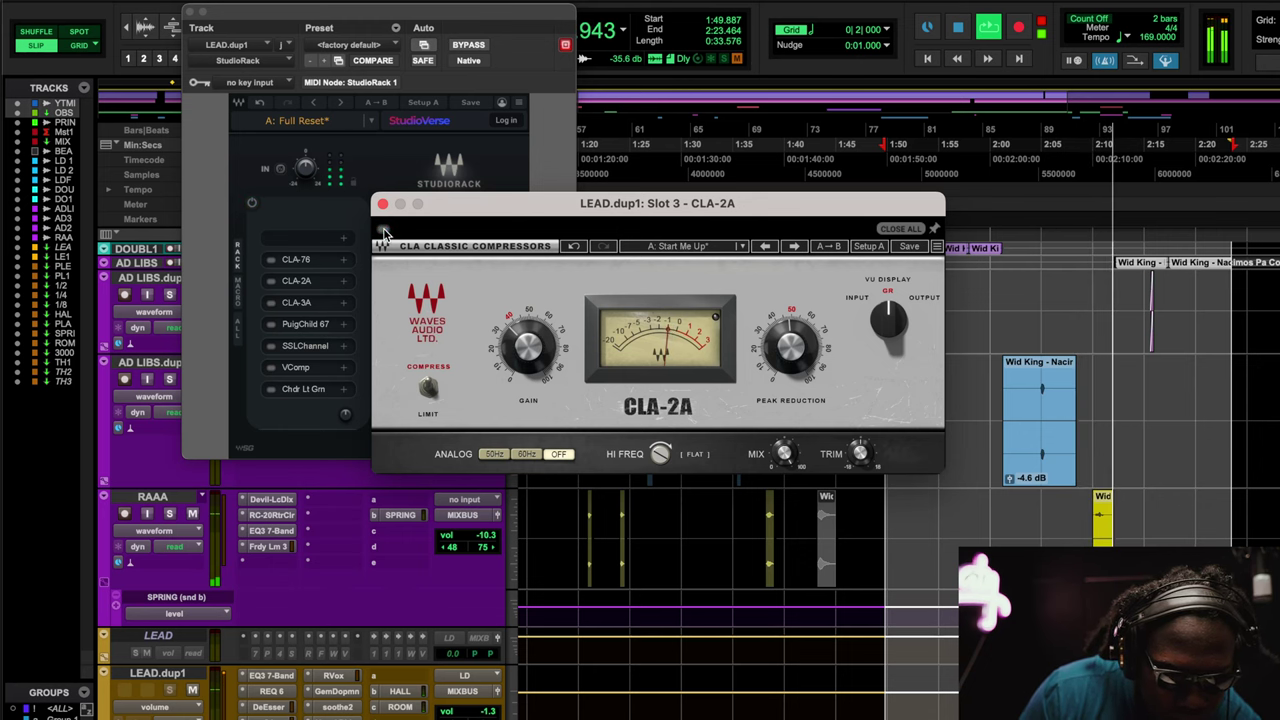
Step: Re-enable the CLA-2A and lower its gain to about 34 while the vocal plays
{"action": "mouse_move", "coordinate": [527, 340]}
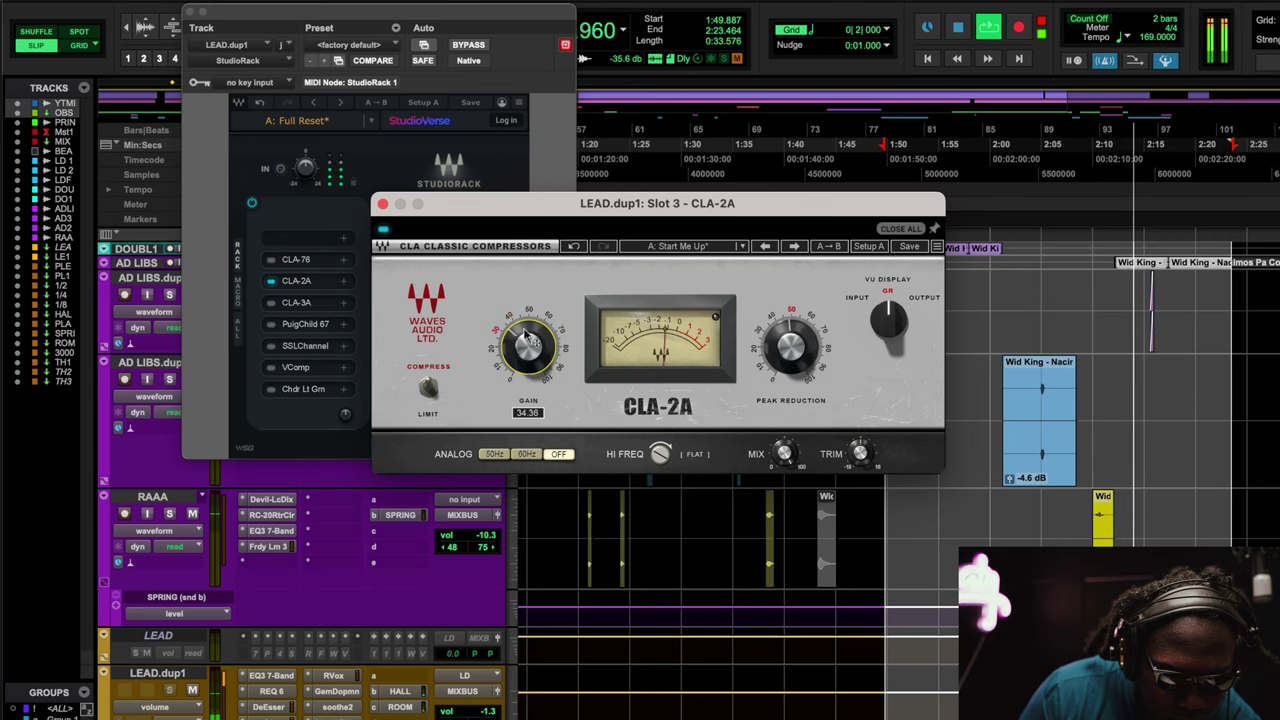
{"action": "mouse_move", "coordinate": [795, 358]}
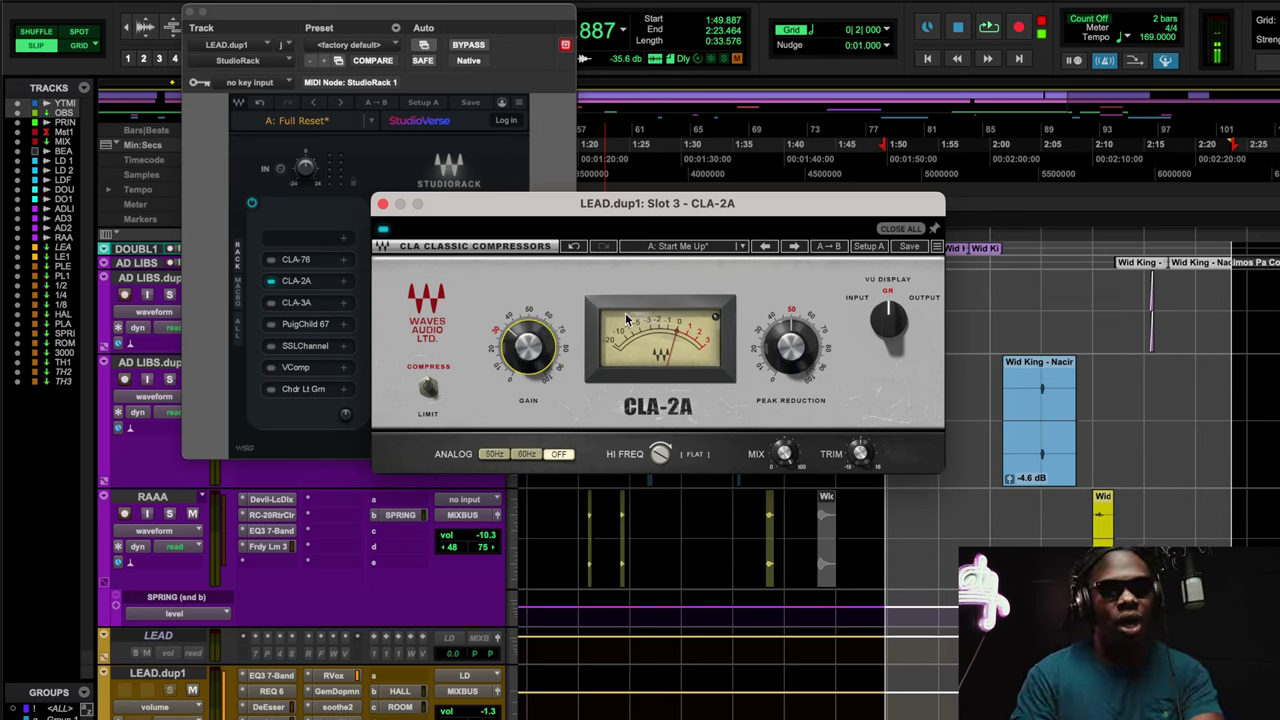
Step: Take a brief look at the CLA-3A, return to the CLA-2A, and make the PuigChild 670 the active compressor with its window open
{"action": "left_click", "coordinate": [300, 303]}
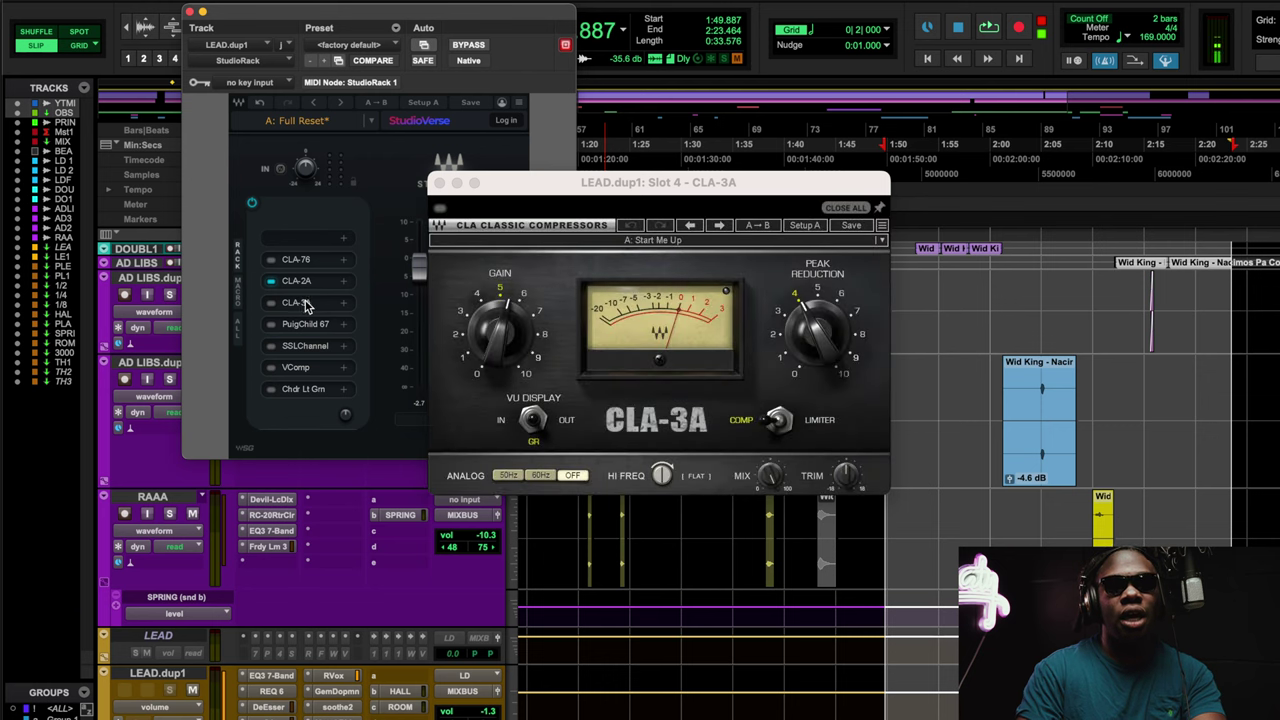
{"action": "left_click", "coordinate": [308, 283]}
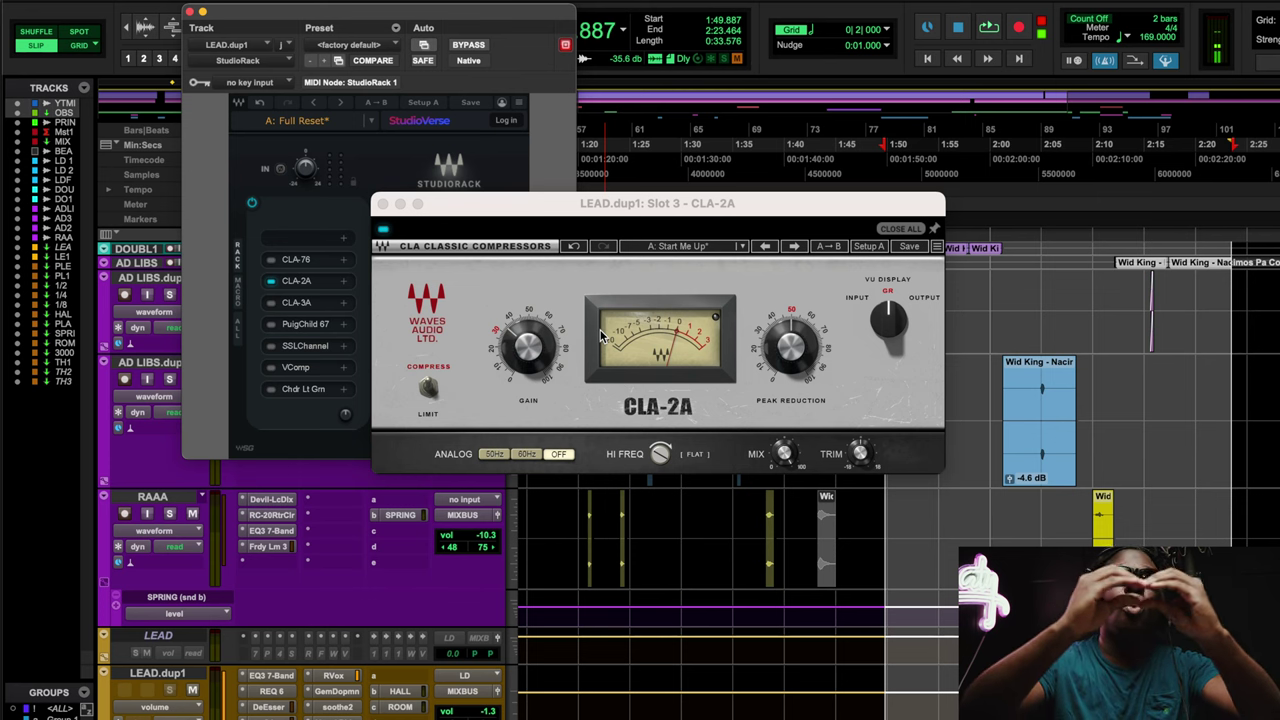
{"action": "left_click", "coordinate": [268, 292]}
{"action": "left_click", "coordinate": [274, 326]}
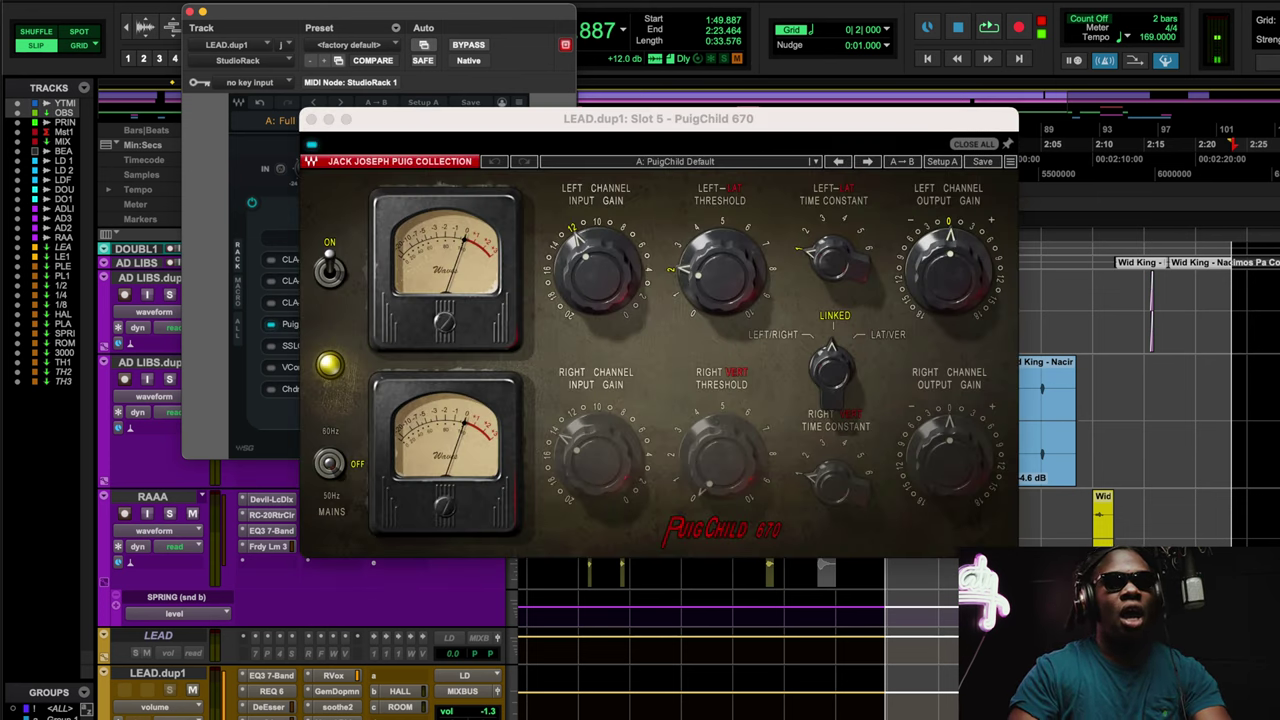
Step: Switch to Google Chrome and review the Vari Mu compression entry and its examples in the cheat sheet PDF
{"action": "left_click", "coordinate": [376, 714]}
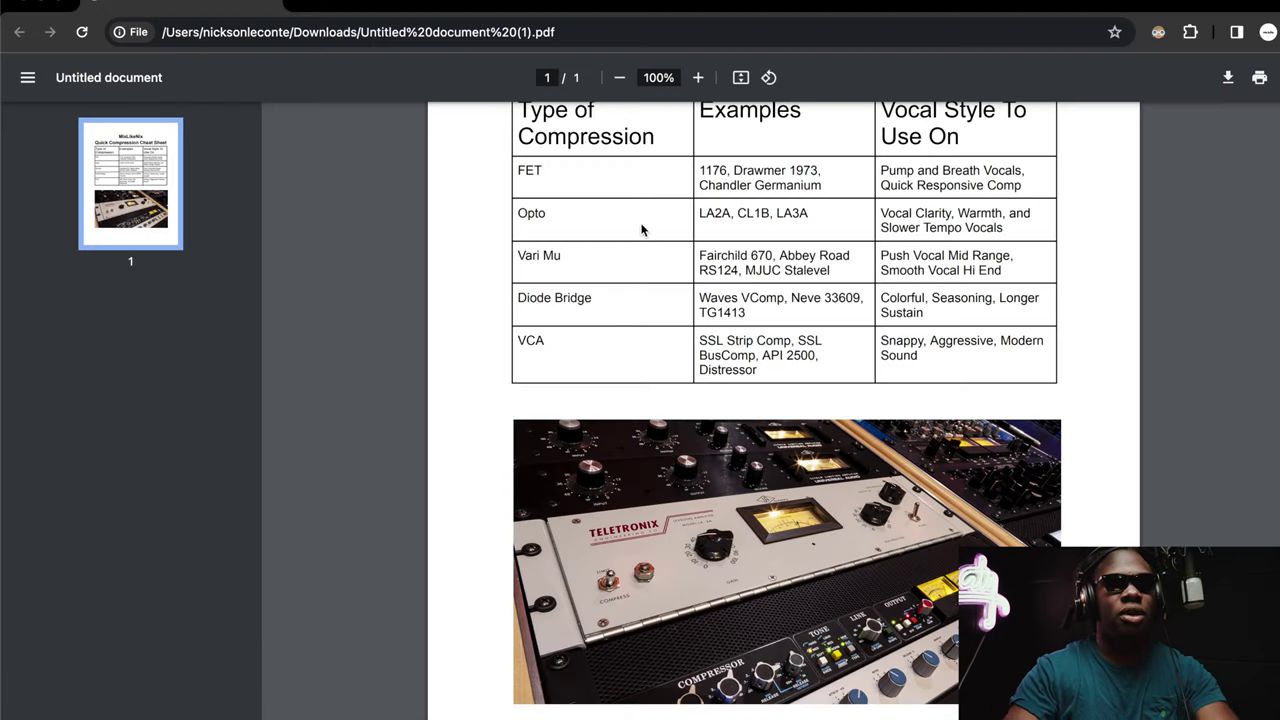
{"action": "scroll", "coordinate": [673, 272], "scroll_direction": "up", "scroll_amount": 1}
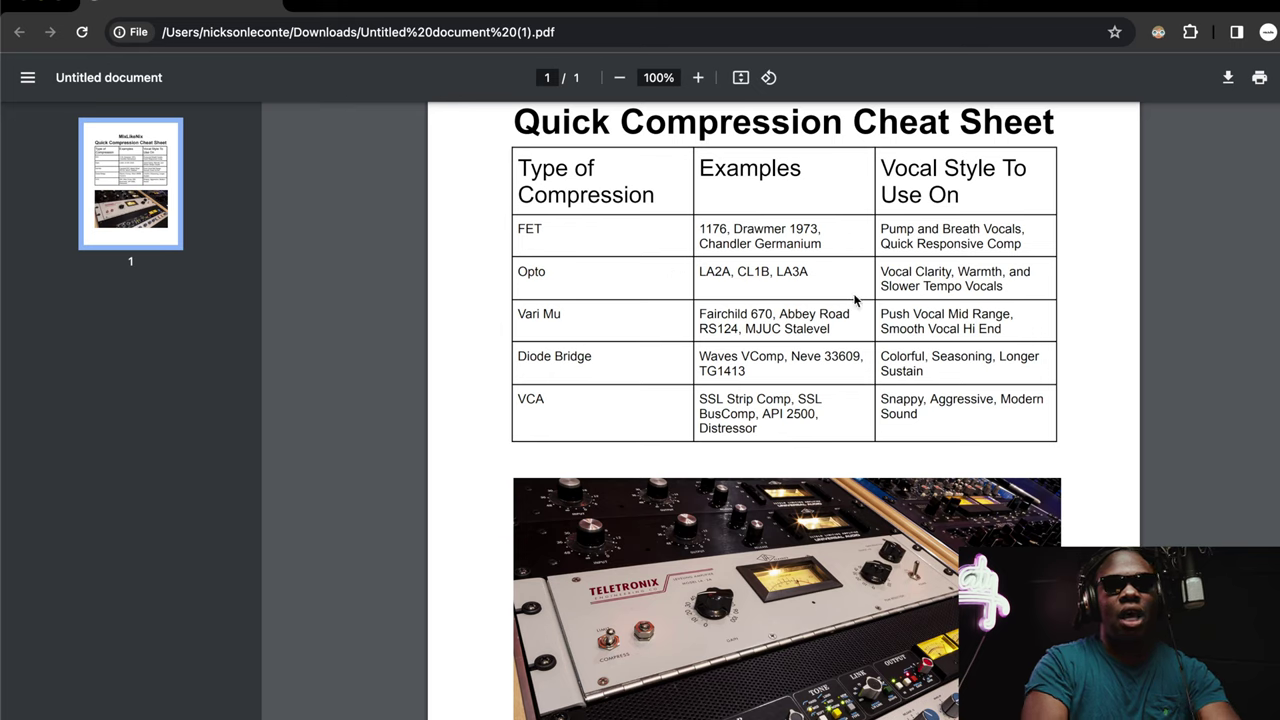
{"action": "double_click", "coordinate": [792, 328]}
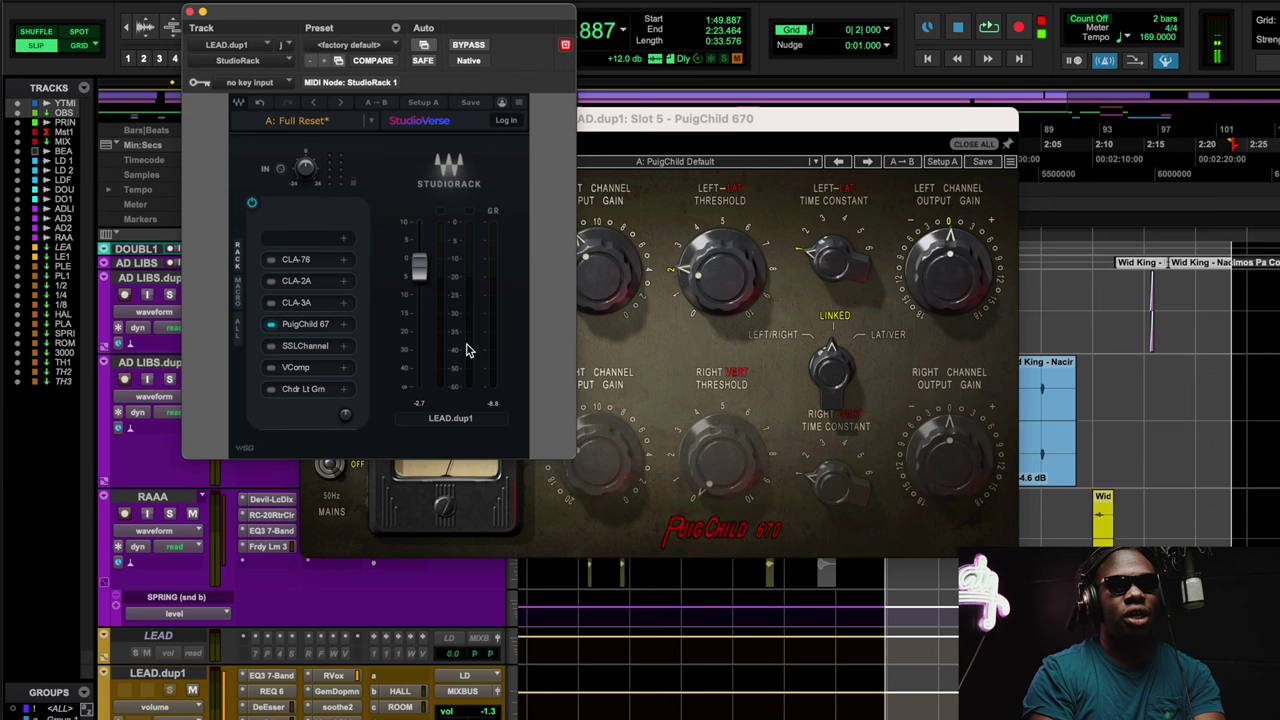
Step: Switch to Pro Tools, bring the PuigChild 670 window to the front and set its left channel threshold to 0.0
{"action": "left_click", "coordinate": [697, 361]}
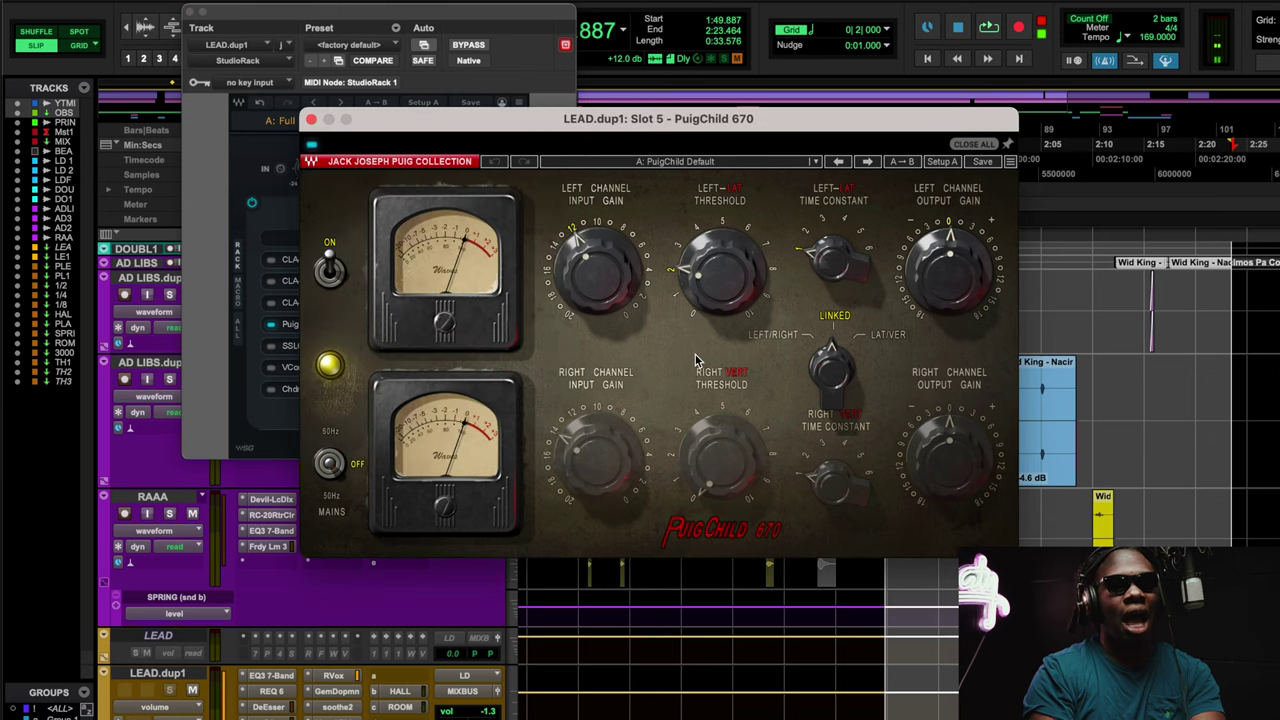
{"action": "left_click_drag", "start_coordinate": [705, 260], "coordinate": [706, 300]}
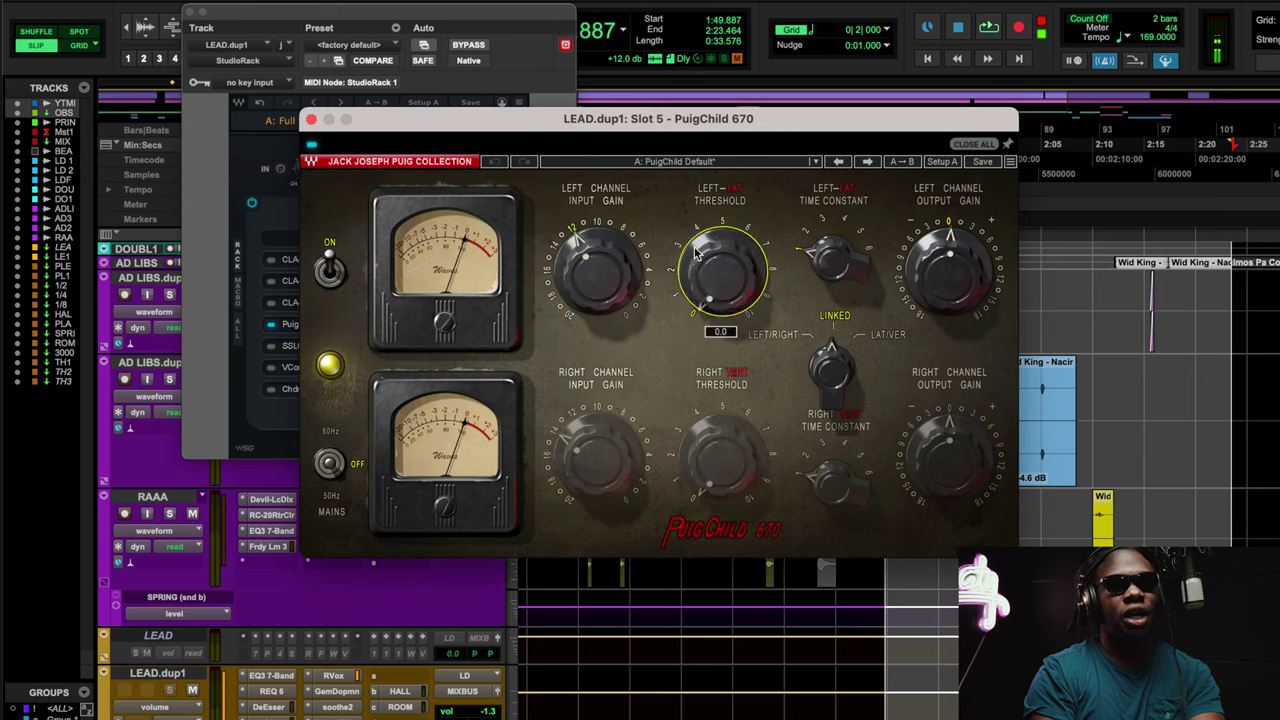
{"action": "left_click", "coordinate": [965, 278]}
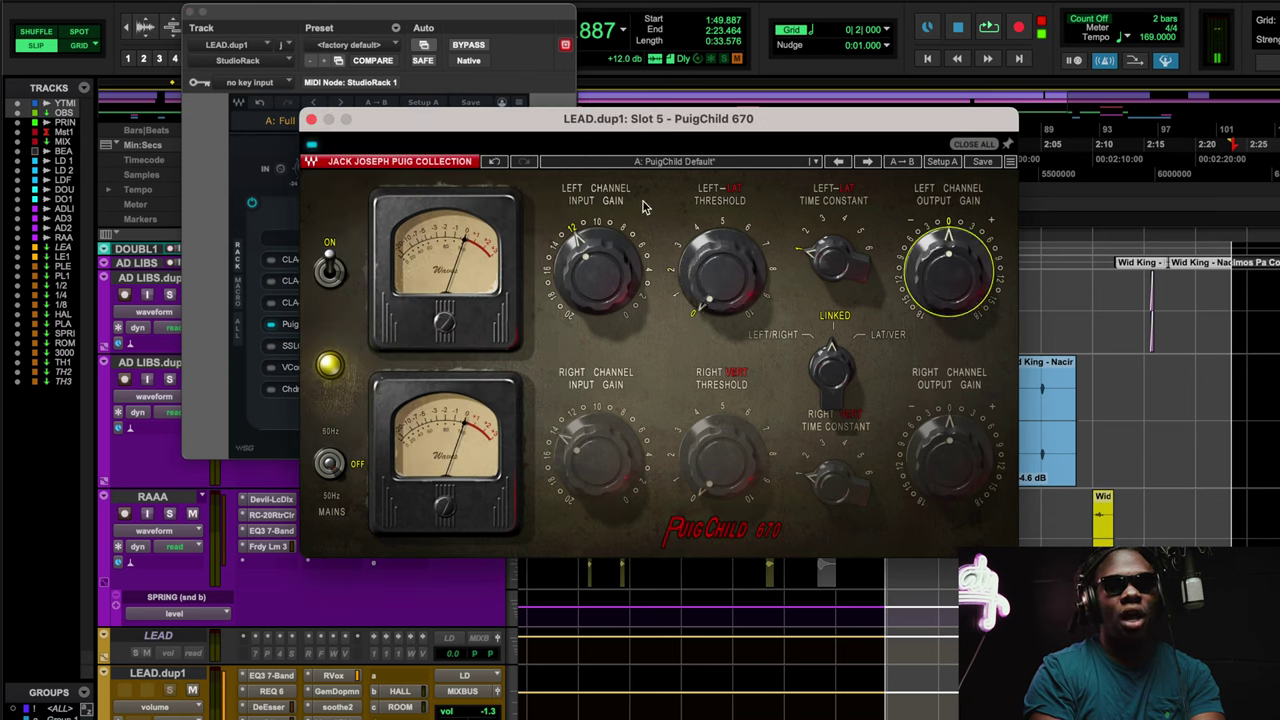
{"action": "mouse_move", "coordinate": [628, 275]}
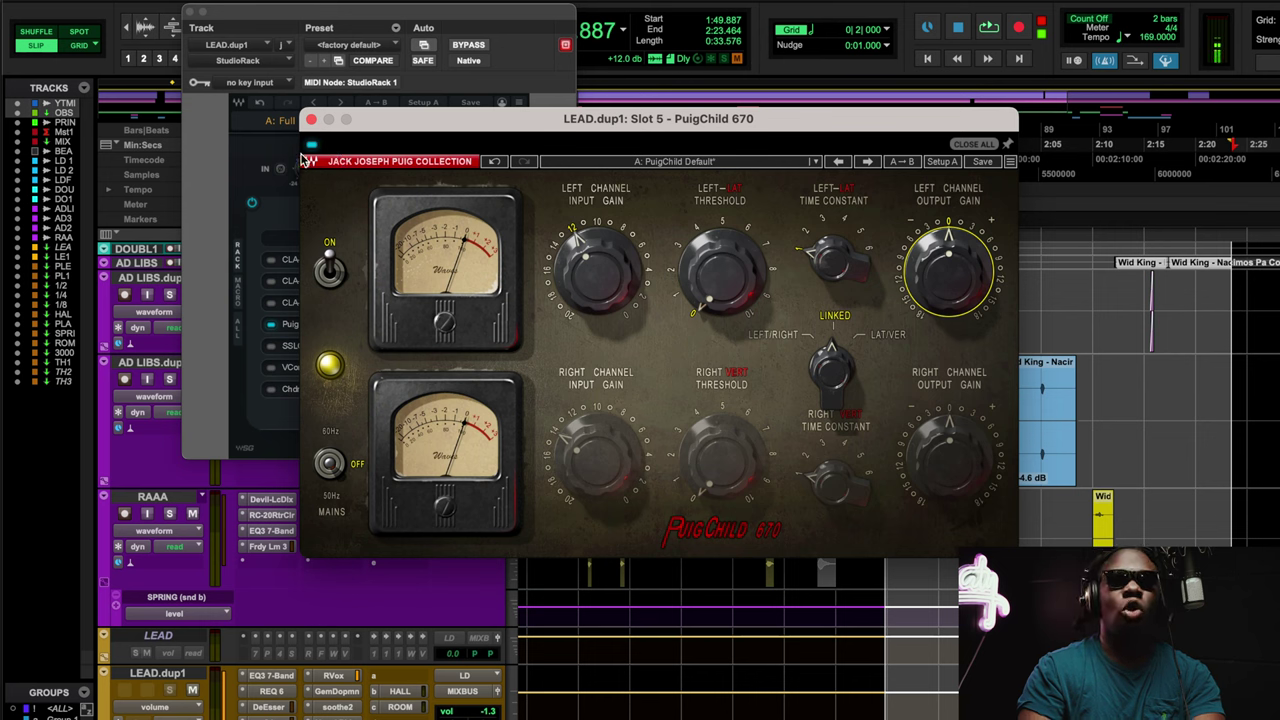
Step: Play the looped selection and lower the PuigChild 670's left channel output gain slightly
{"action": "key", "text": "space"}
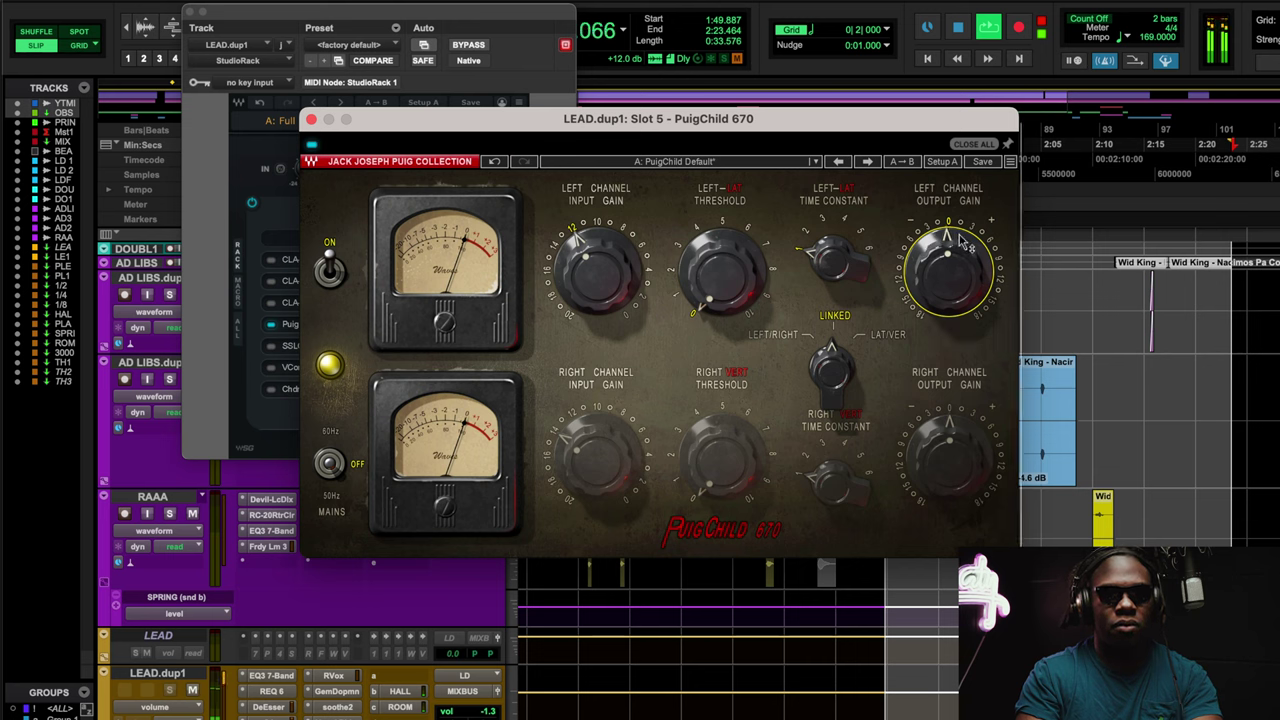
{"action": "left_click_drag", "start_coordinate": [947, 262], "coordinate": [947, 275]}
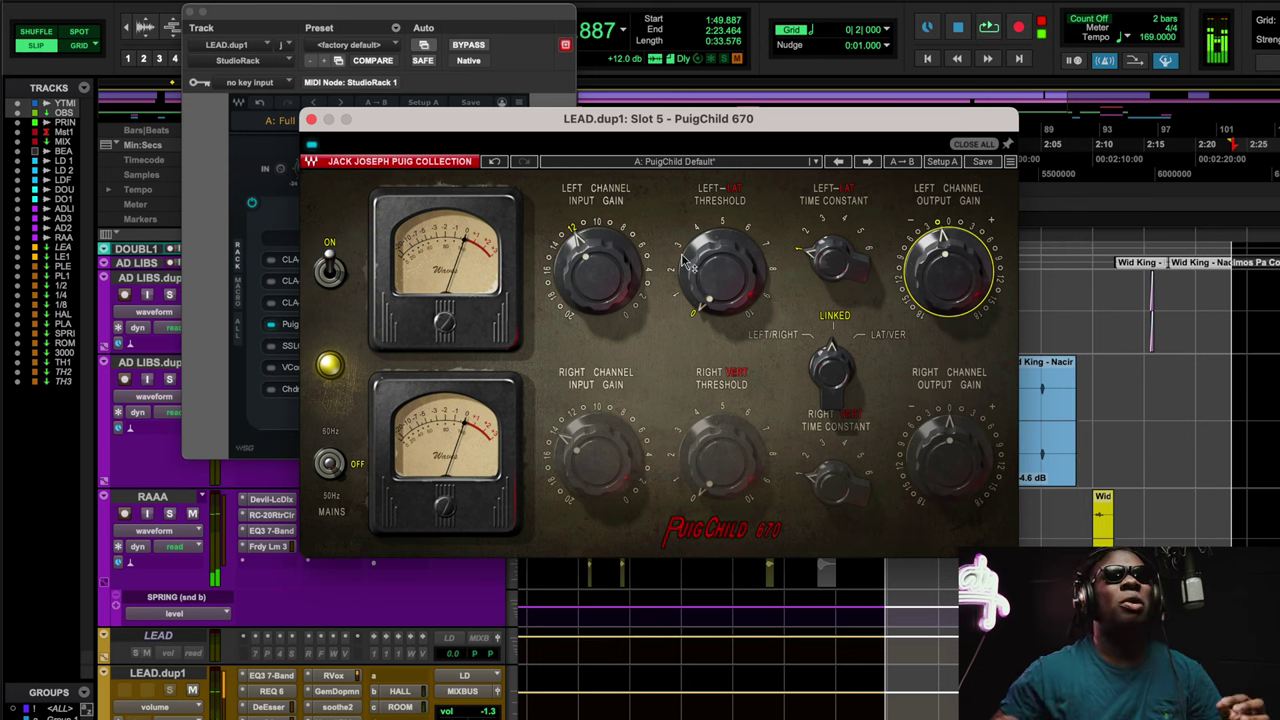
{"action": "mouse_move", "coordinate": [690, 262]}
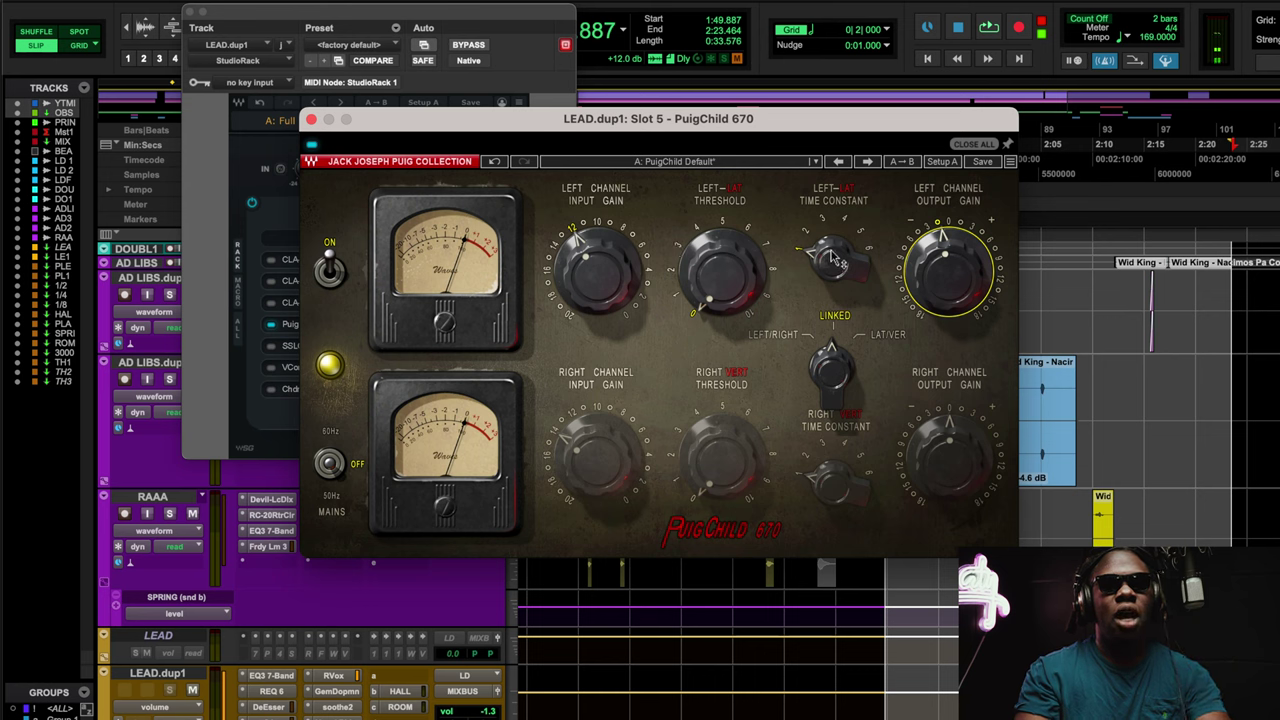
Step: Loop the vocal and raise the PuigChild 670's left threshold to about 1.7 while trying different time constants
{"action": "left_click_drag", "start_coordinate": [838, 259], "coordinate": [830, 297]}
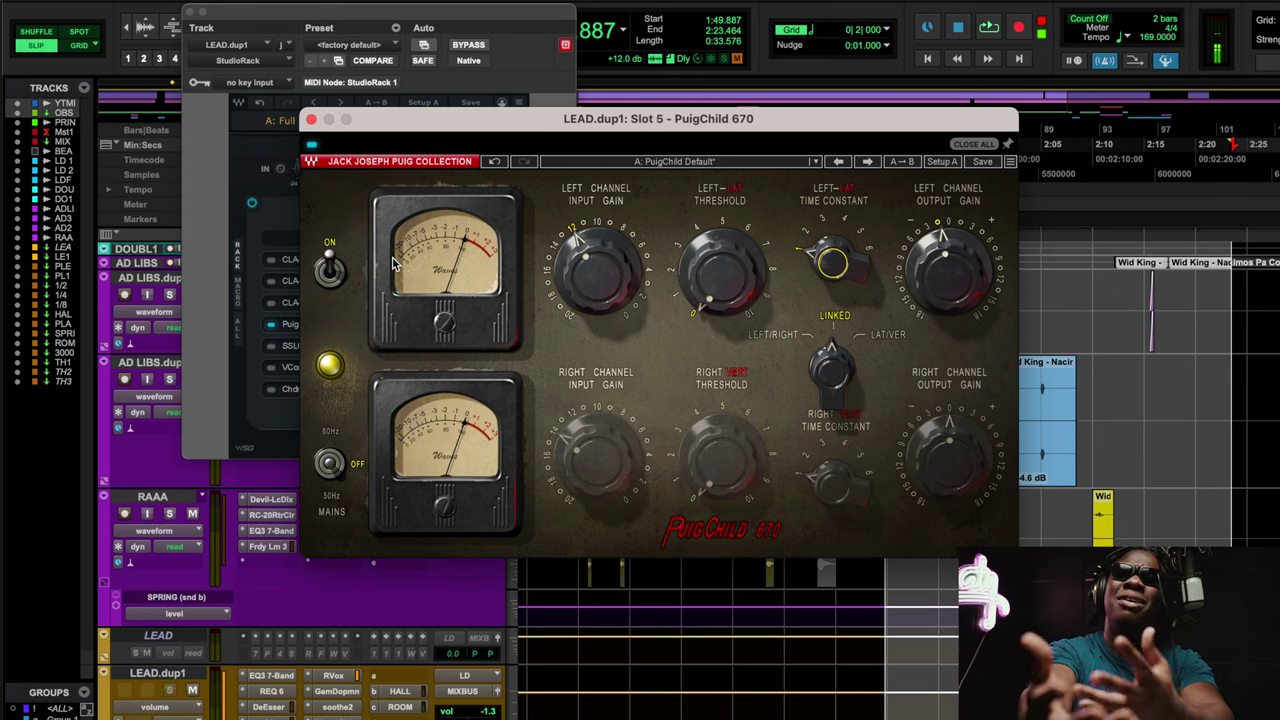
{"action": "key", "text": "space"}
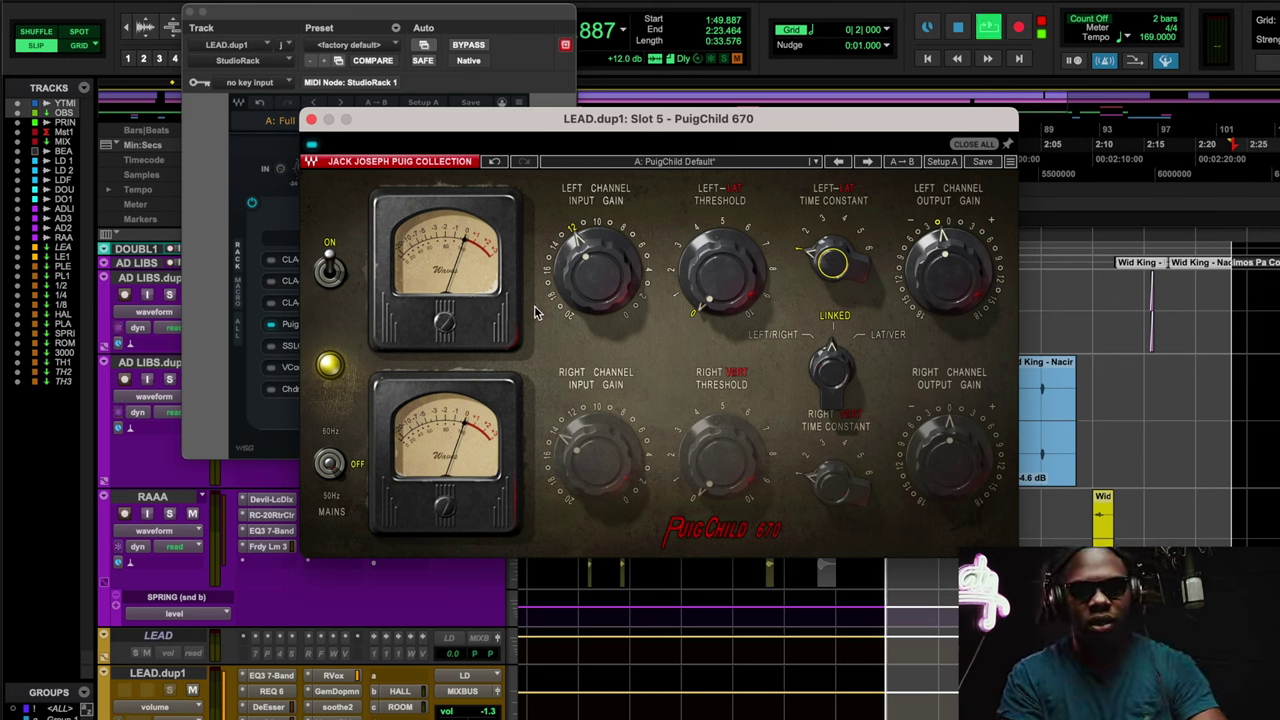
{"action": "left_click", "coordinate": [720, 270]}
{"action": "left_click_drag", "start_coordinate": [720, 270], "coordinate": [703, 288]}
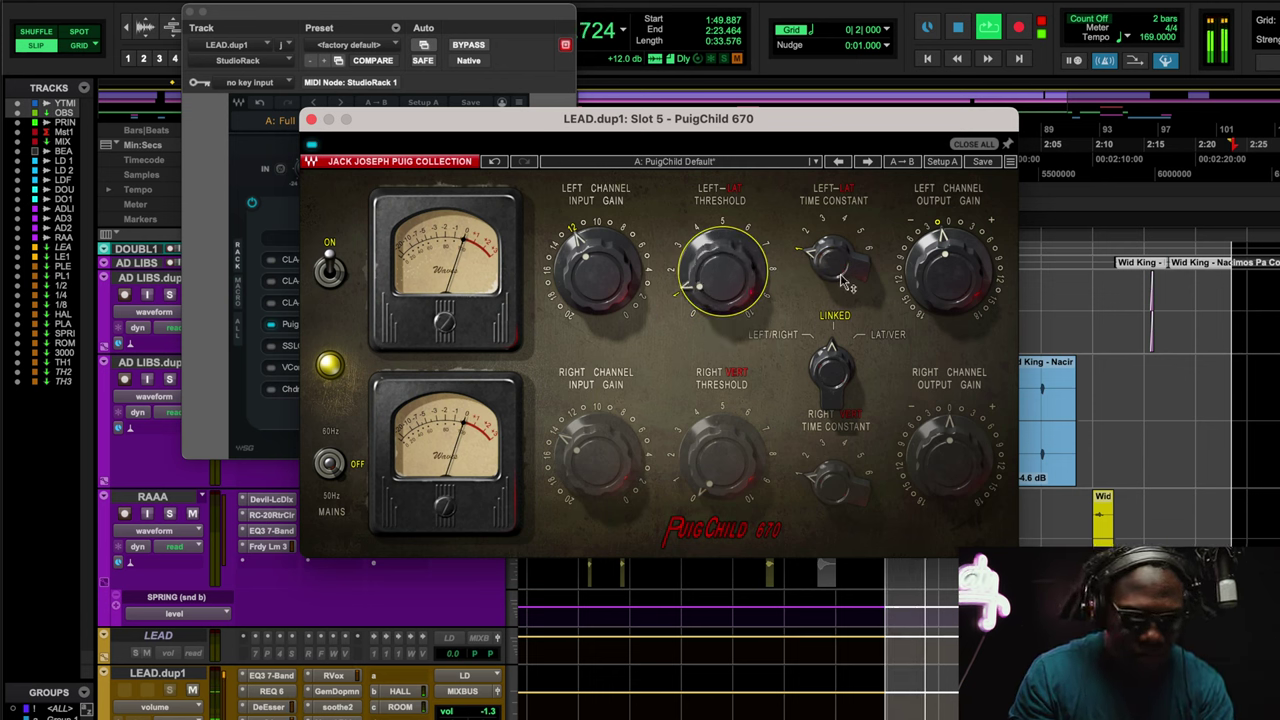
{"action": "left_click_drag", "start_coordinate": [836, 272], "coordinate": [842, 260]}
{"action": "left_click", "coordinate": [720, 270]}
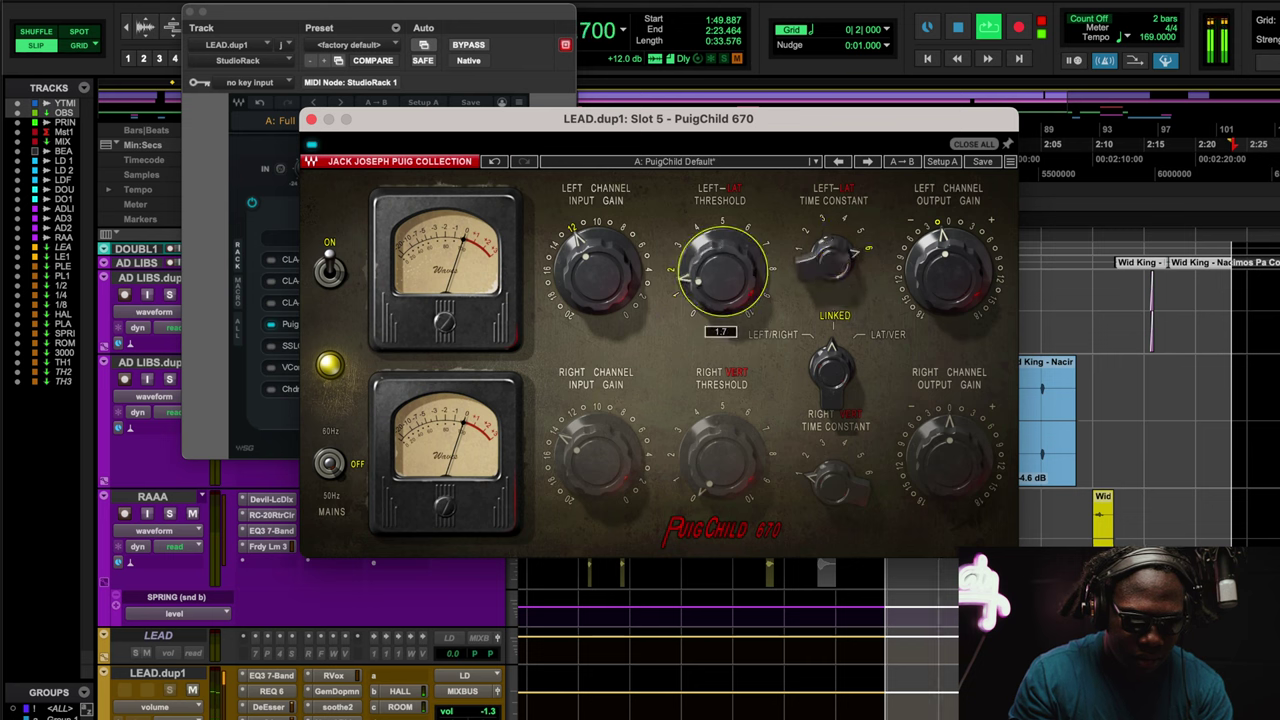
Step: Set the PuigChild 670's left time constant to 2 and its output gain to about -1.3 dB during playback
{"action": "left_click", "coordinate": [832, 263]}
{"action": "left_click_drag", "start_coordinate": [832, 263], "coordinate": [845, 245]}
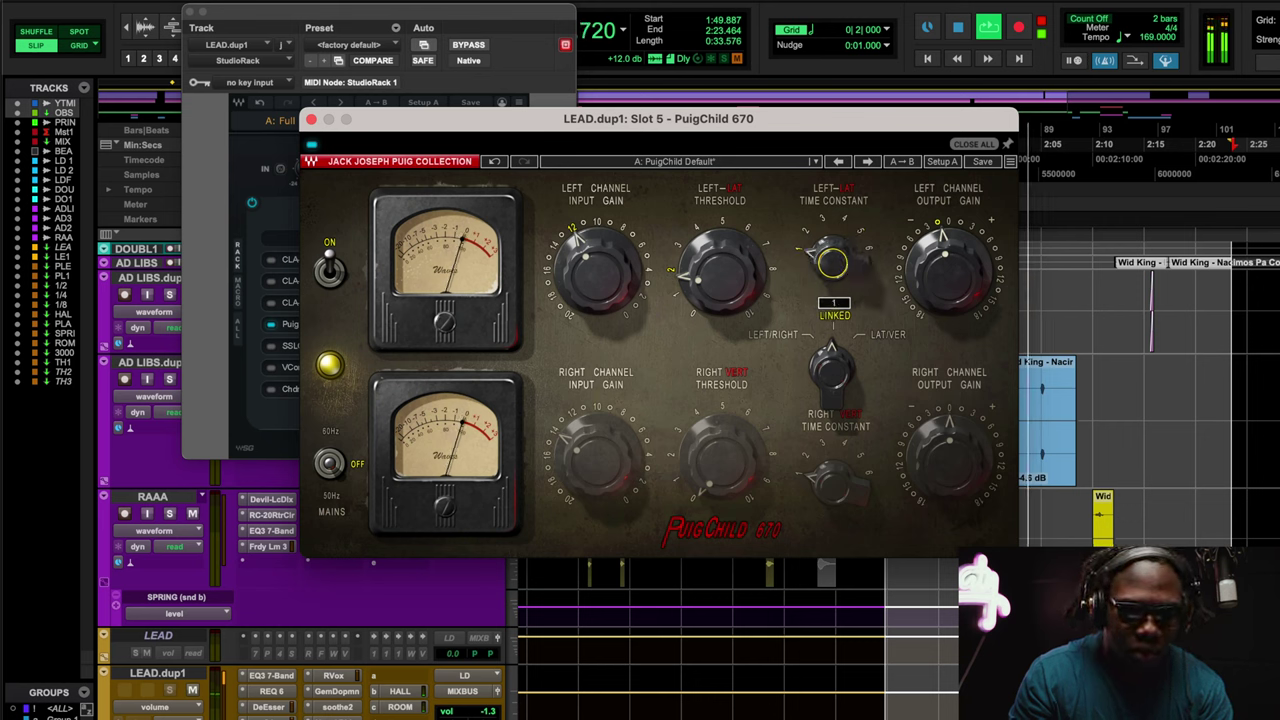
{"action": "left_click", "coordinate": [758, 284]}
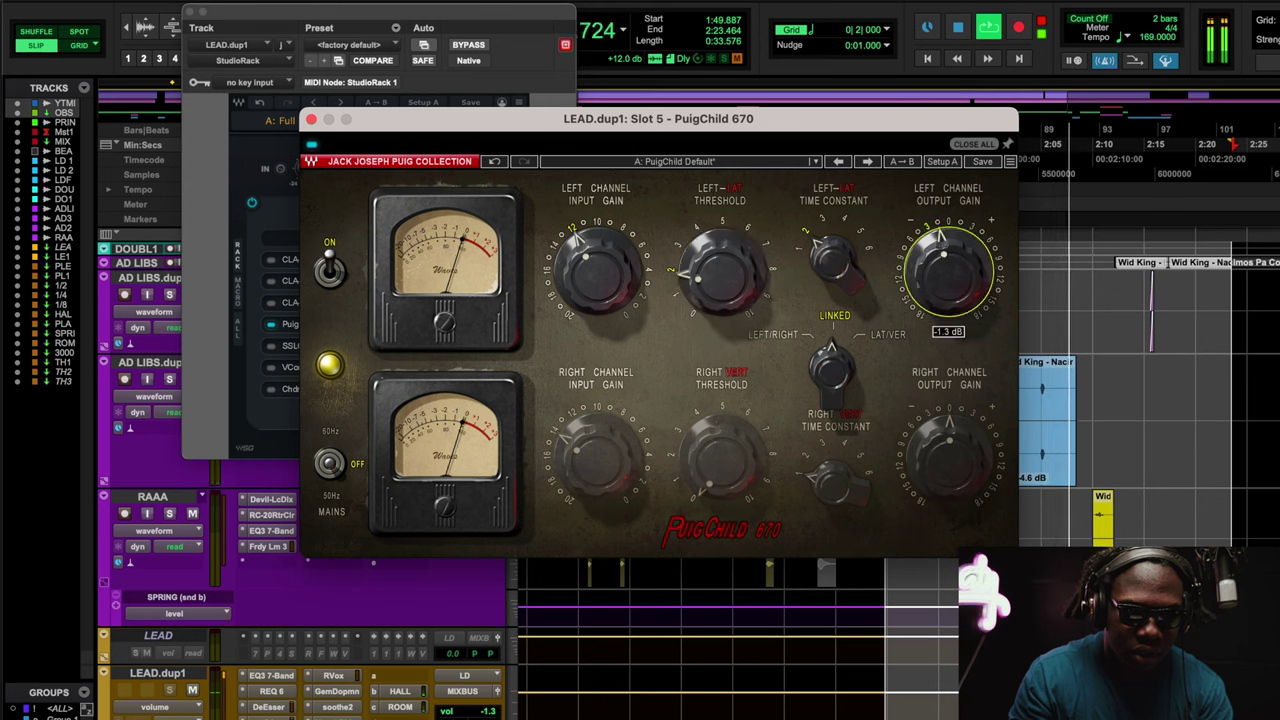
{"action": "mouse_move", "coordinate": [686, 278]}
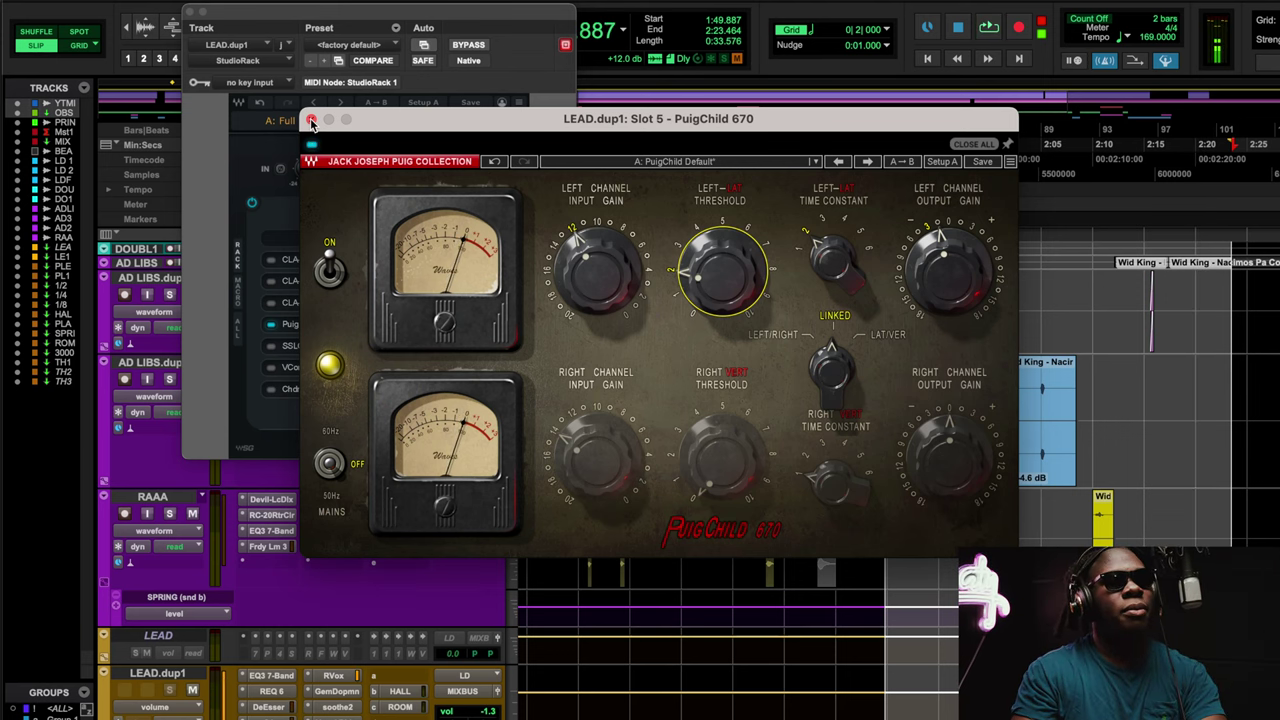
Step: Close and deactivate the PuigChild 670, and switch to Google Chrome to review the compression cheat sheet
{"action": "left_click", "coordinate": [311, 119]}
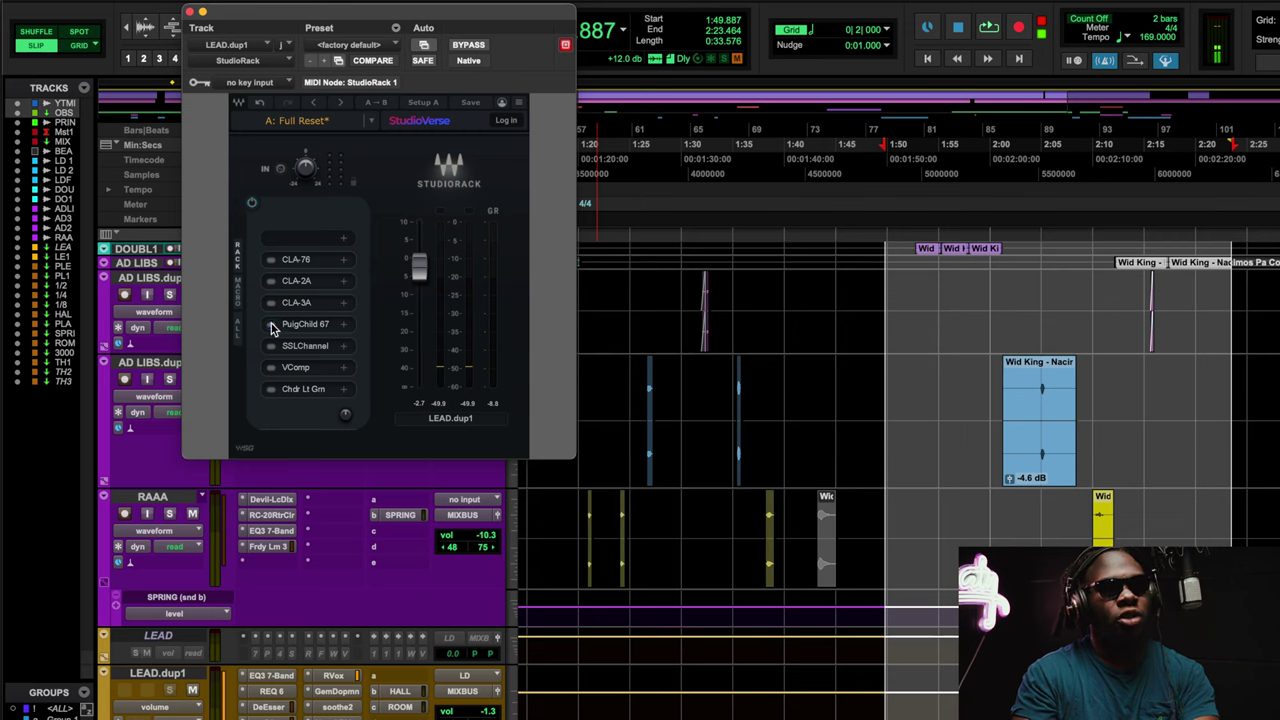
{"action": "left_click", "coordinate": [376, 714]}
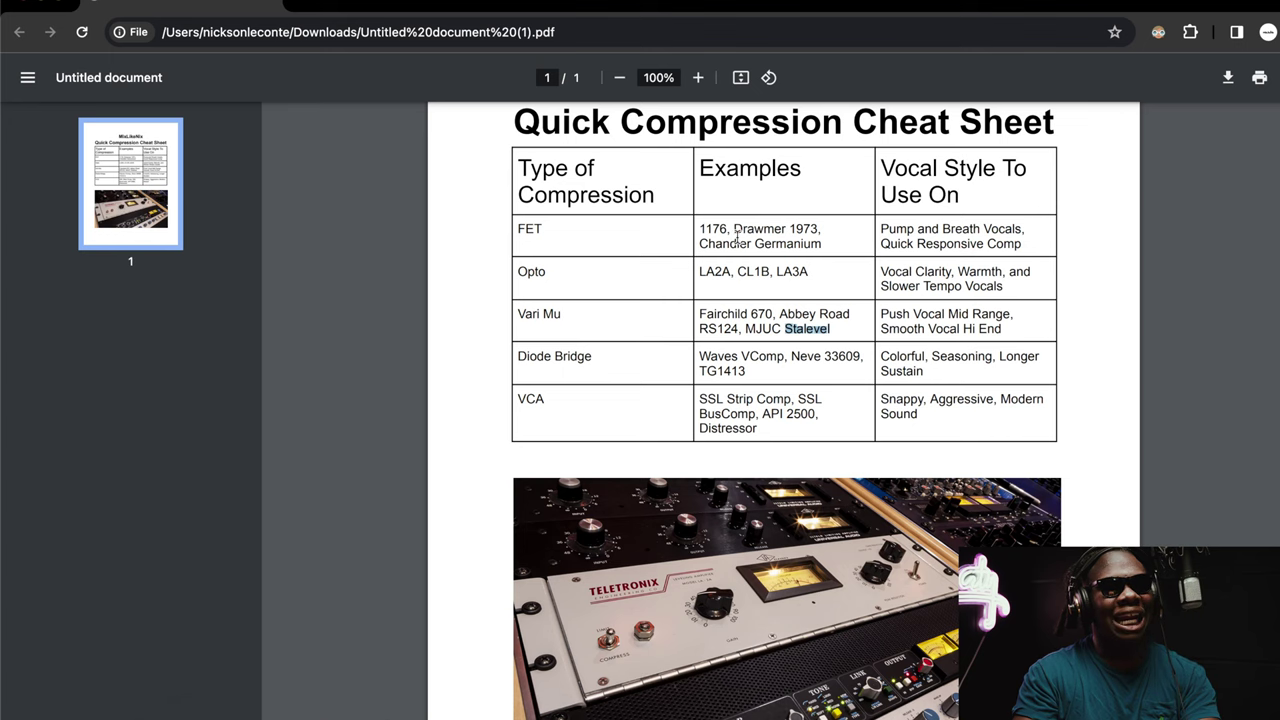
{"action": "left_click", "coordinate": [781, 313]}
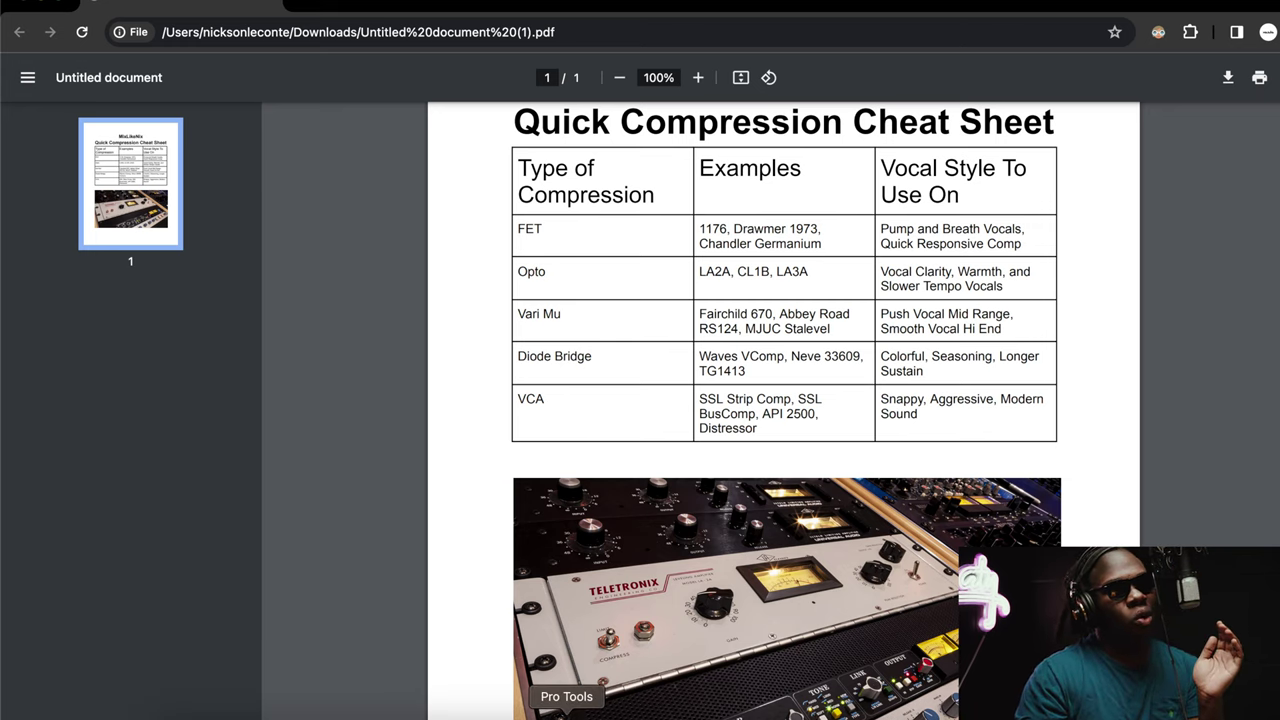
Step: Switch to Pro Tools, make the SSLChannel the active processor with its window open, and start looped playback
{"action": "left_click", "coordinate": [567, 712]}
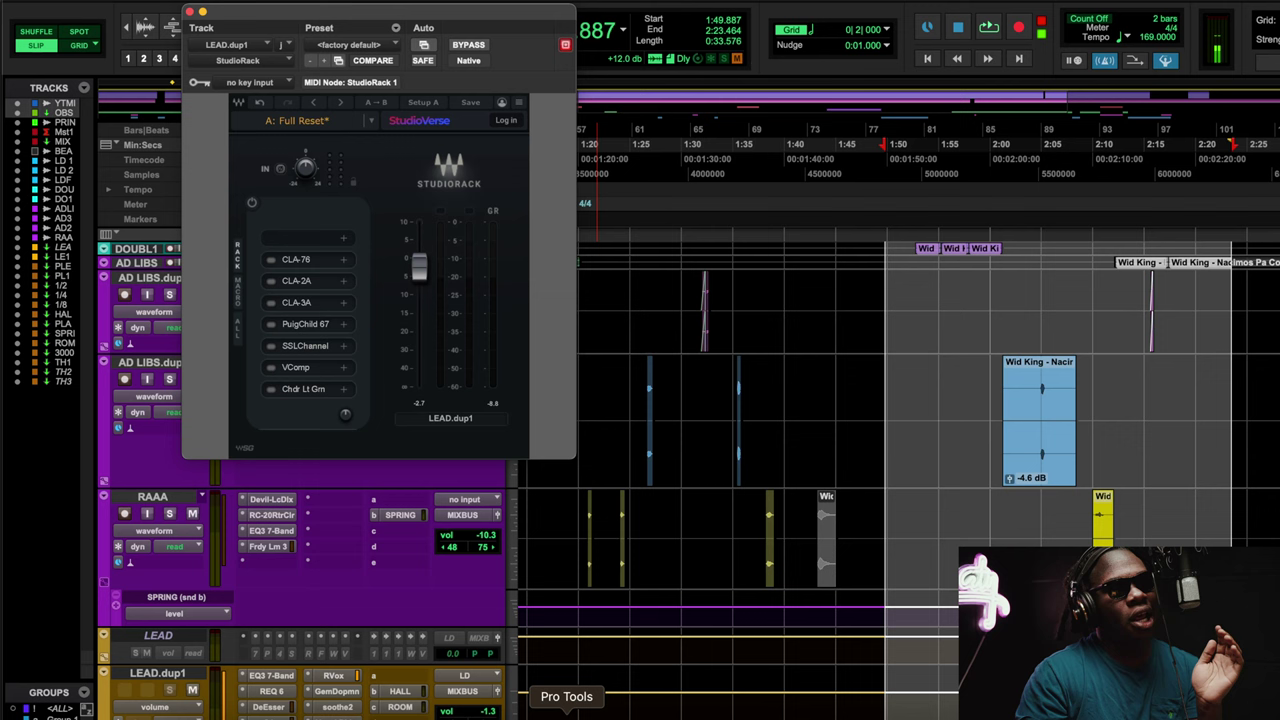
{"action": "left_click", "coordinate": [298, 347]}
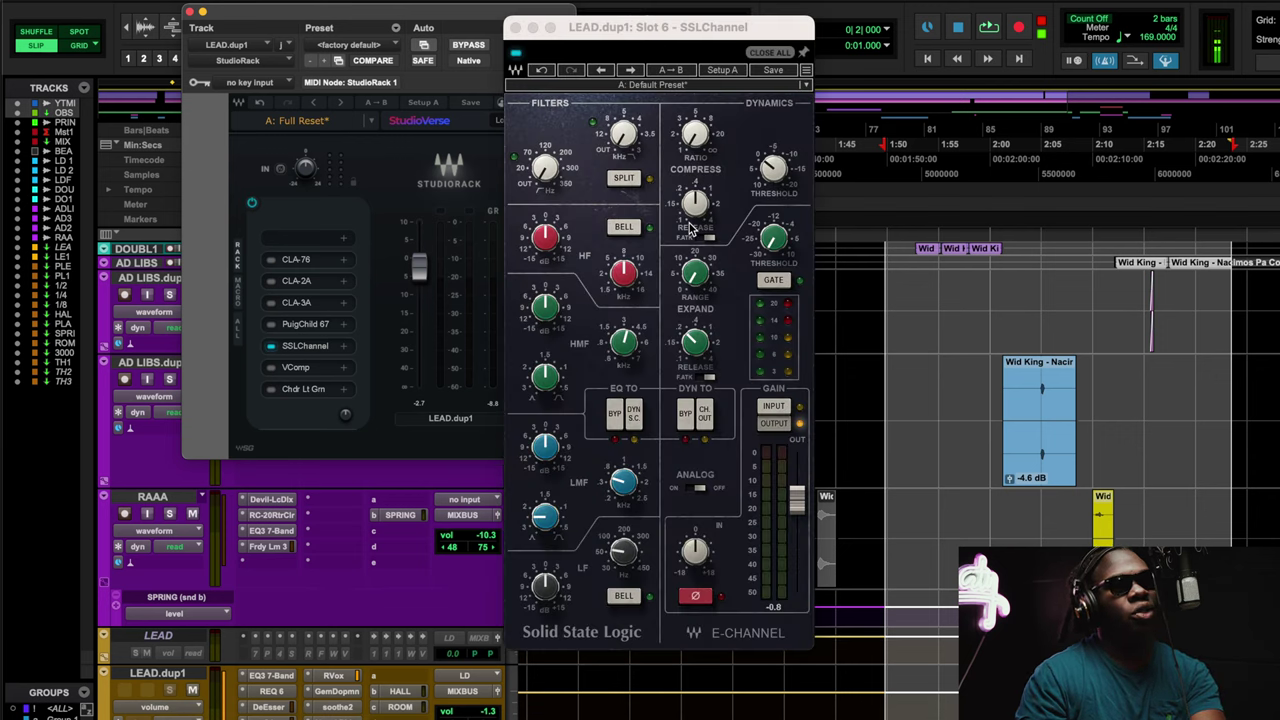
{"action": "key", "text": "space"}
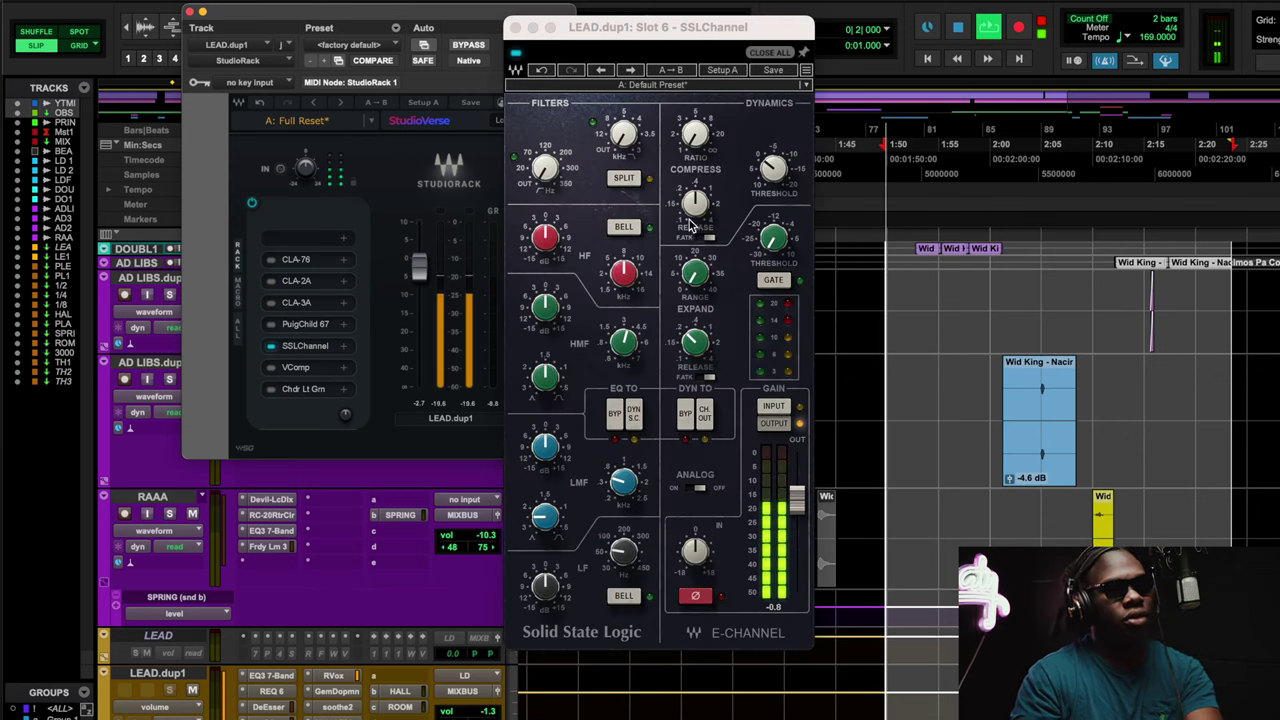
Step: Dial in the SSLChannel compressor's threshold, a low ratio and a shorter release while the vocal plays, with the Split filter option on
{"action": "left_click", "coordinate": [772, 168]}
{"action": "left_click", "coordinate": [695, 133]}
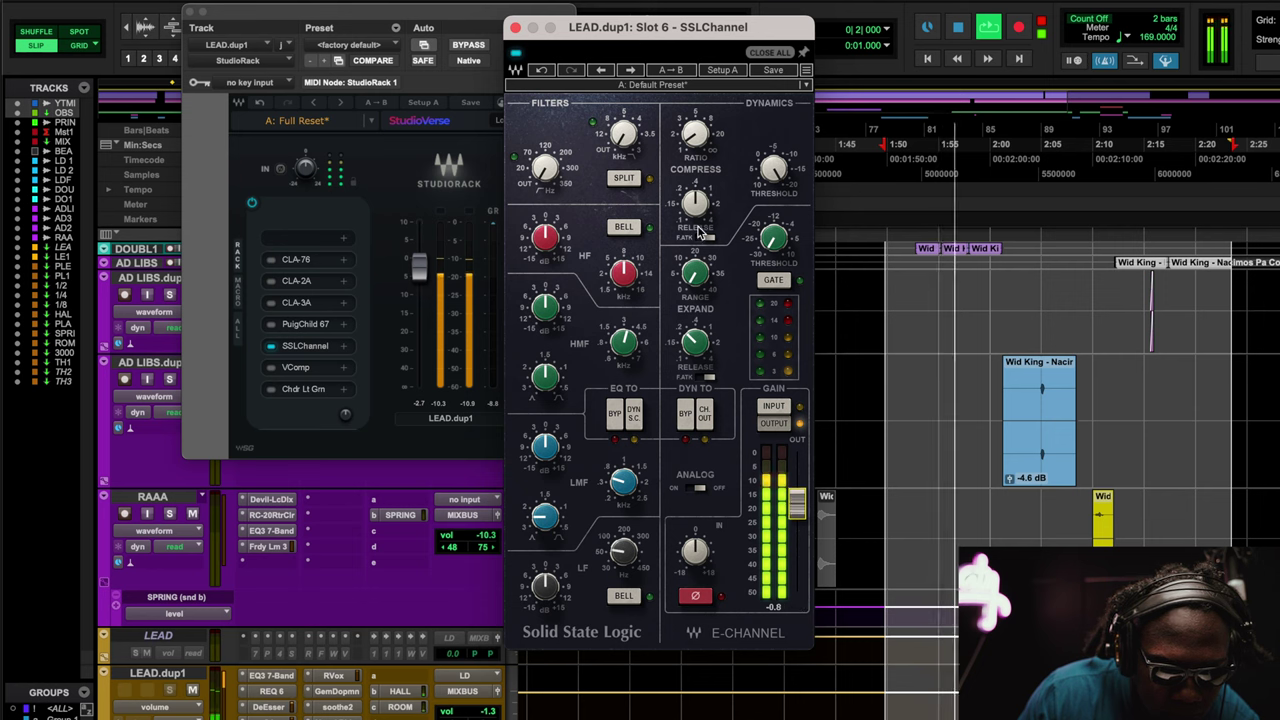
{"action": "left_click", "coordinate": [515, 56]}
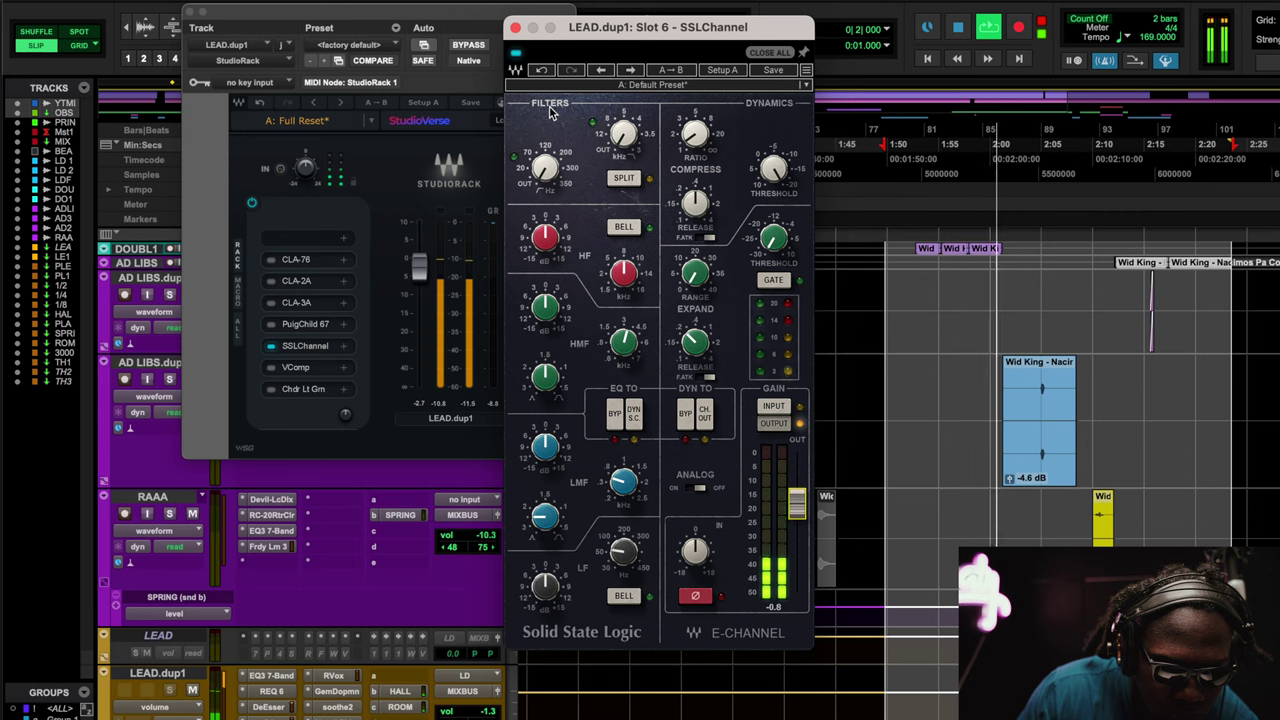
{"action": "left_click", "coordinate": [624, 178]}
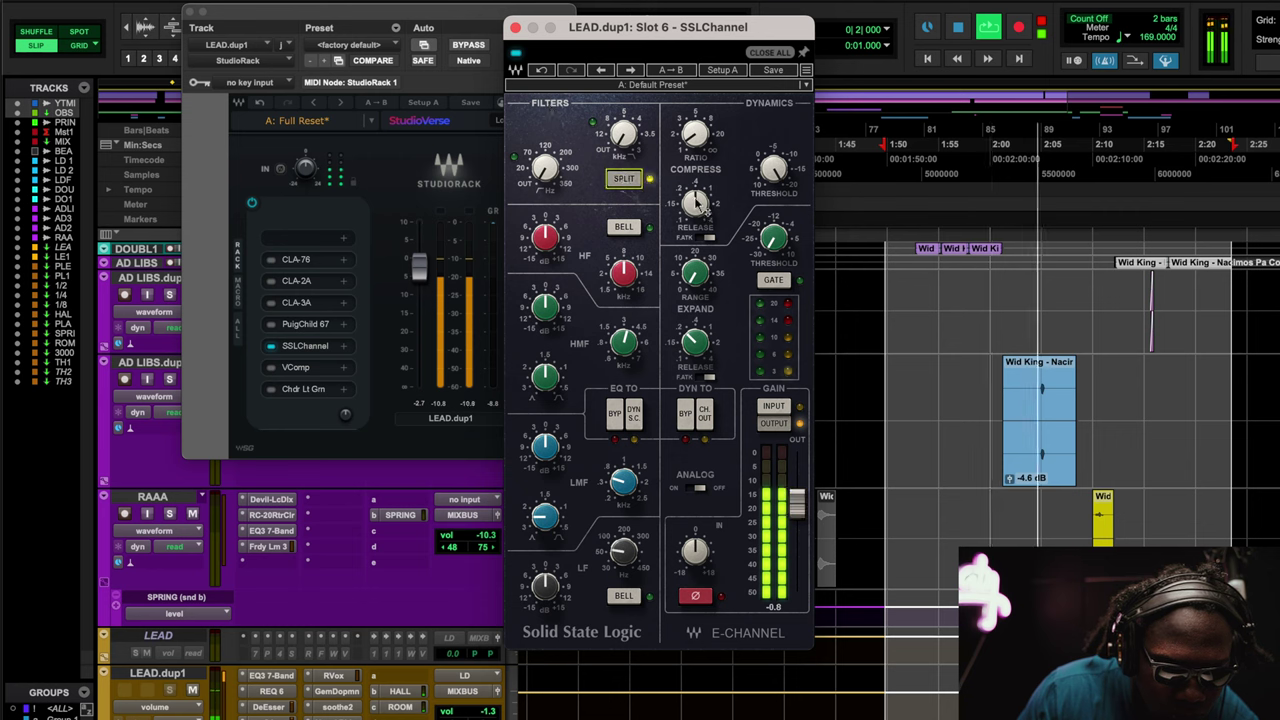
{"action": "left_click", "coordinate": [695, 205]}
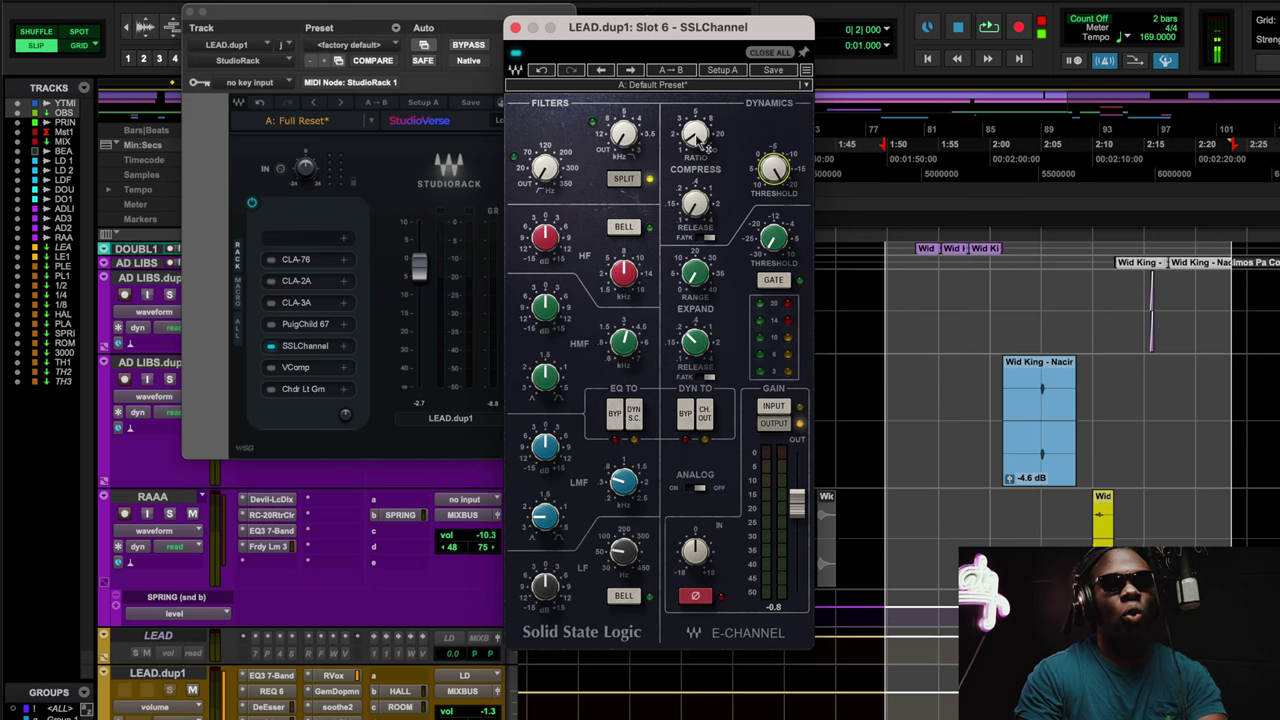
Step: Raise the SSLChannel compressor's ratio and deactivate the SSLChannel in the StudioRack
{"action": "left_click", "coordinate": [774, 168]}
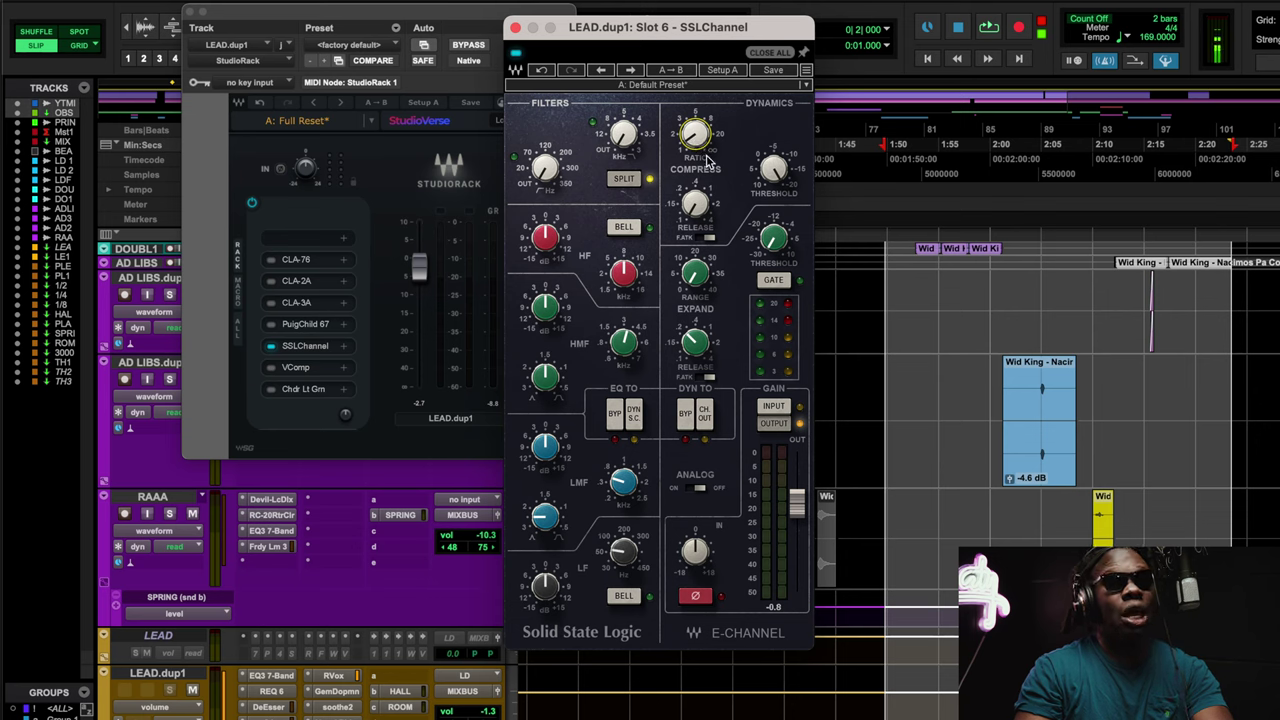
{"action": "left_click_drag", "start_coordinate": [703, 155], "coordinate": [693, 141]}
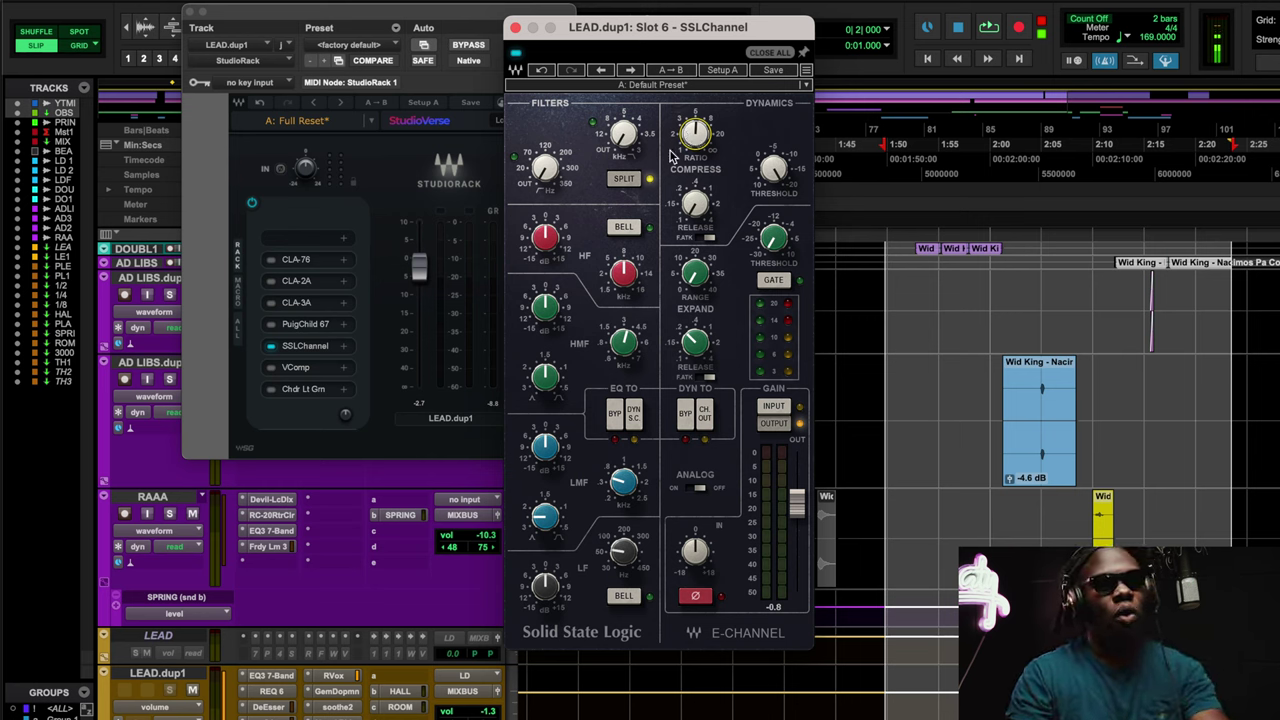
{"action": "left_click", "coordinate": [283, 352]}
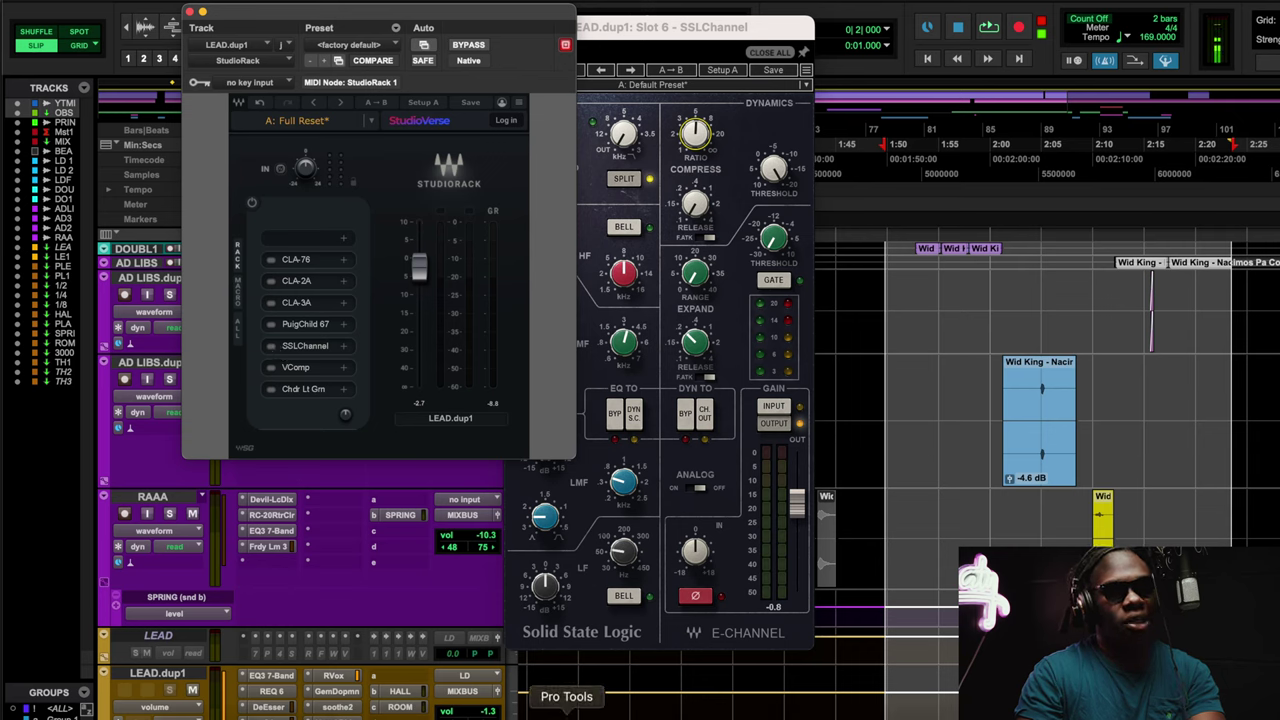
Step: Check the compression cheat sheet in the browser, return to Pro Tools and open the Chandler Limited Germanium Comp from the StudioRack
{"action": "left_click", "coordinate": [376, 712]}
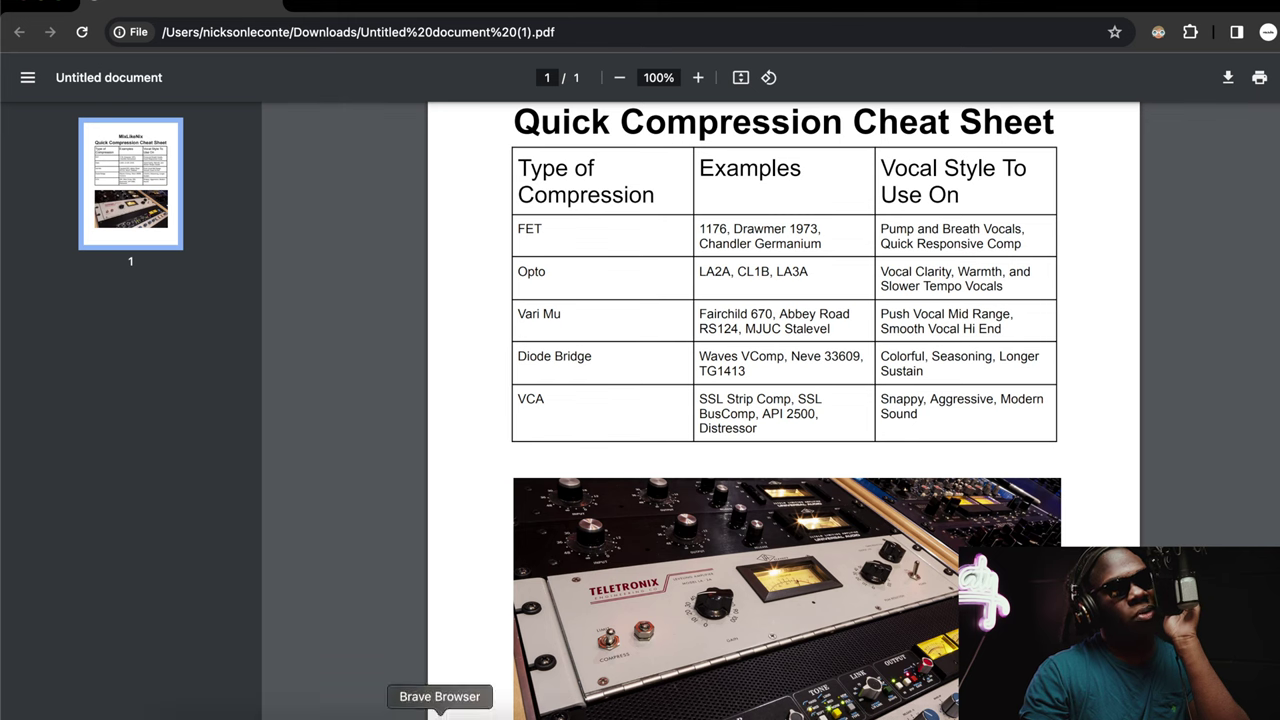
{"action": "left_click", "coordinate": [567, 710]}
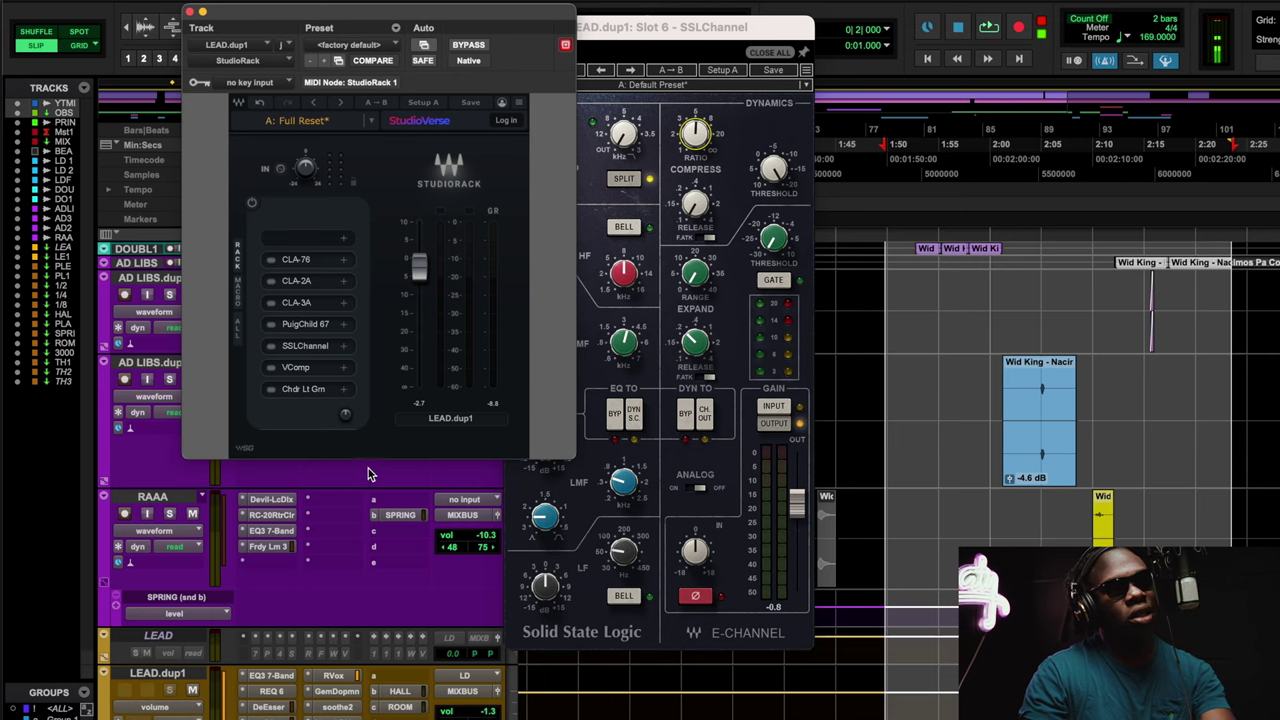
{"action": "left_click", "coordinate": [307, 392]}
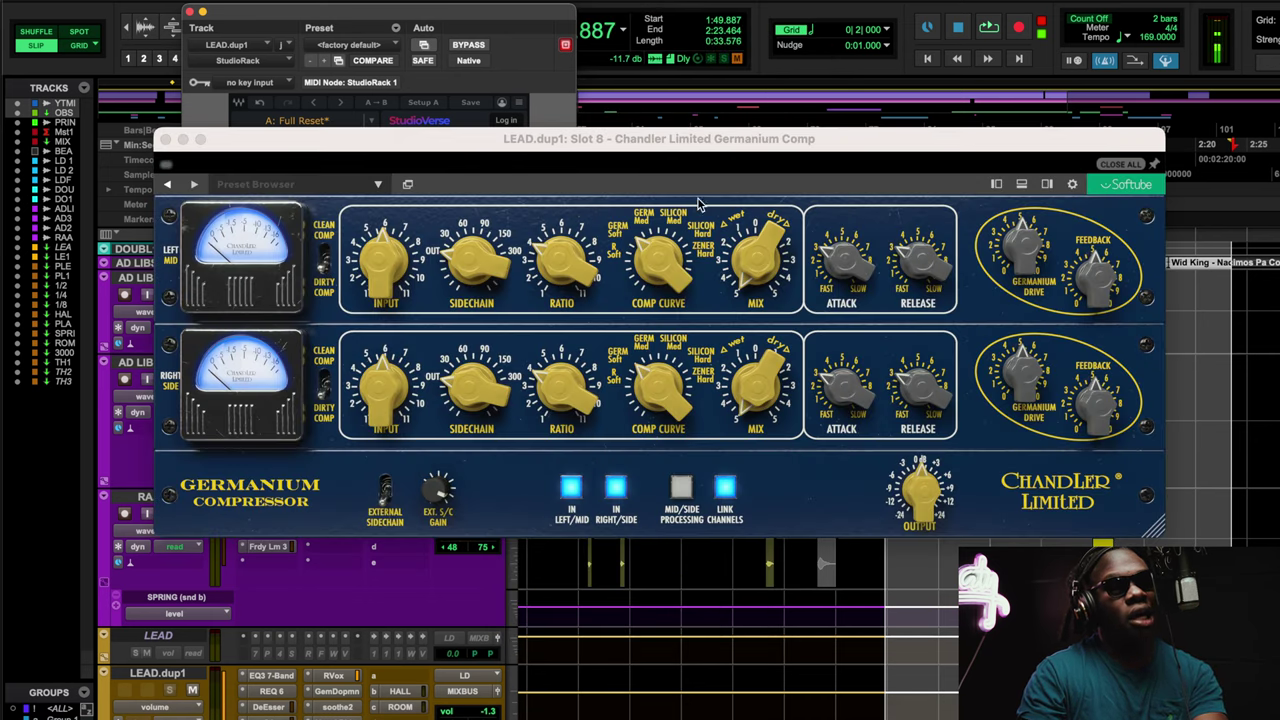
Step: Start looped playback, activate the Germanium Comp and set its input to 6.00
{"action": "key", "text": "space"}
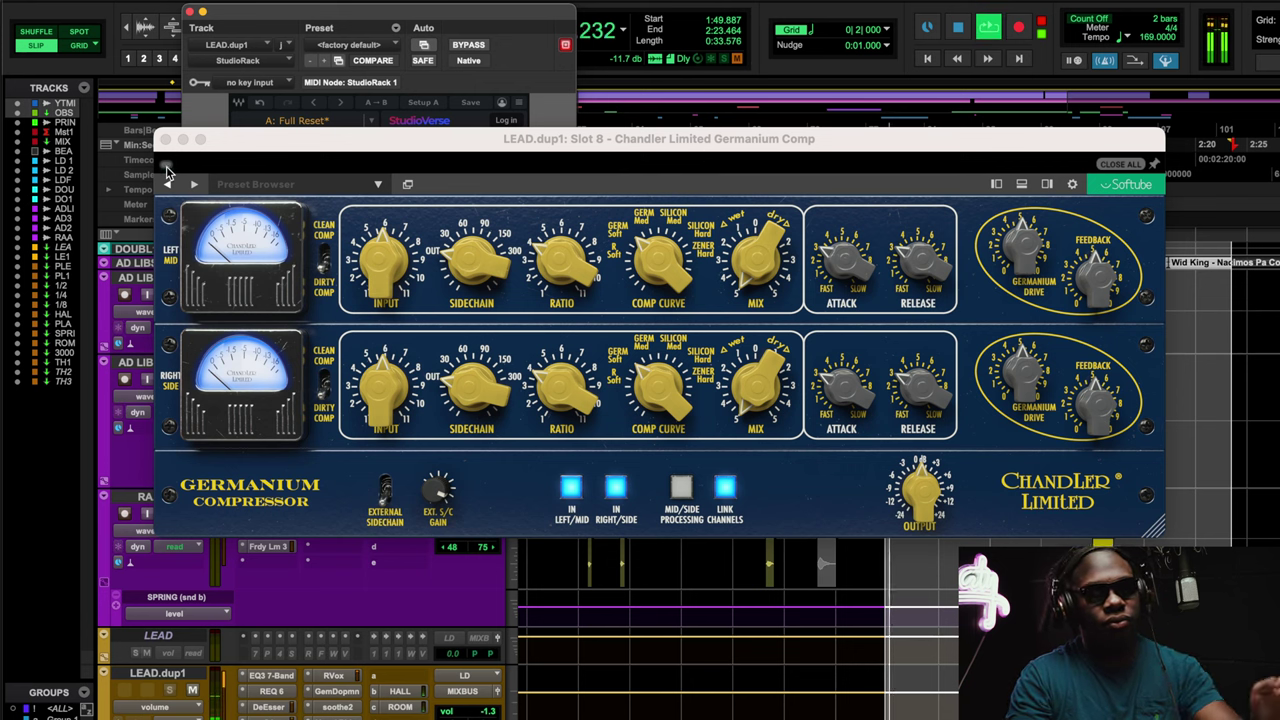
{"action": "left_click", "coordinate": [166, 166]}
{"action": "left_click_drag", "start_coordinate": [423, 262], "coordinate": [385, 261]}
{"action": "left_click", "coordinate": [385, 261], "text": "alt"}
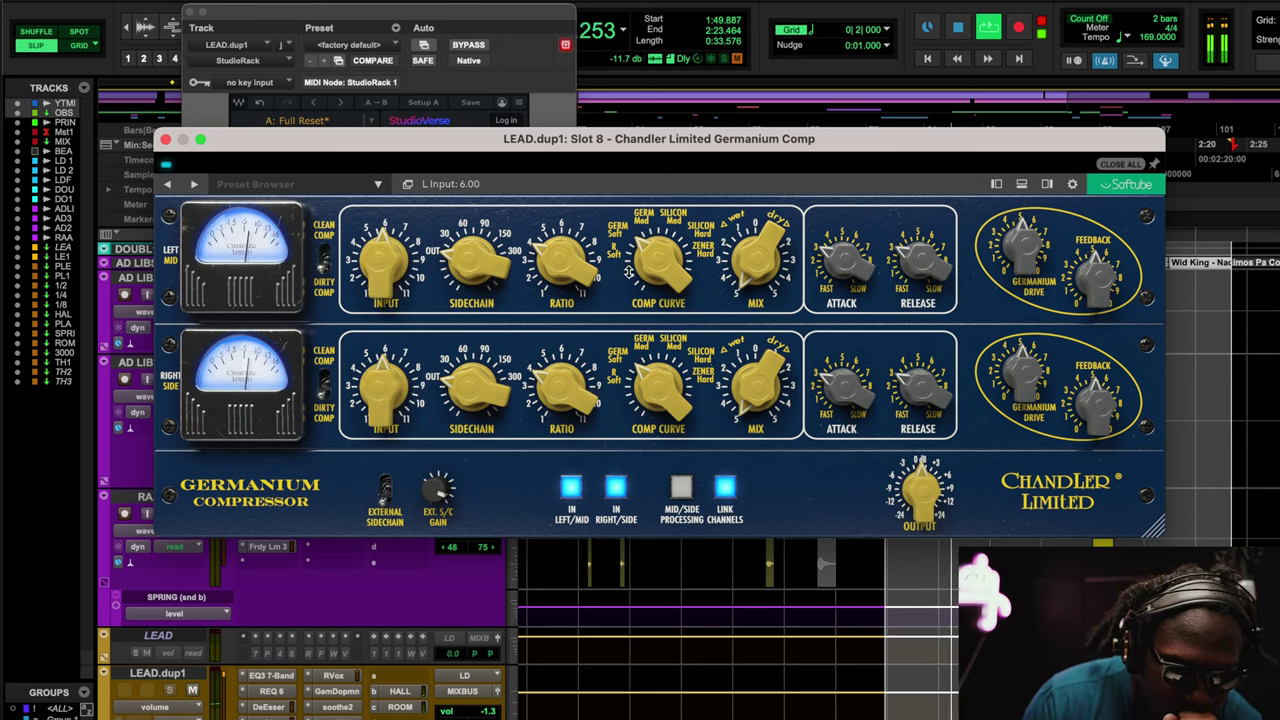
Step: Set the Germanium Comp's attack to 7.40, release to FAST, comp curve to R Soft and ratio to 2
{"action": "left_click_drag", "start_coordinate": [850, 276], "coordinate": [873, 235]}
{"action": "left_click_drag", "start_coordinate": [946, 268], "coordinate": [954, 364]}
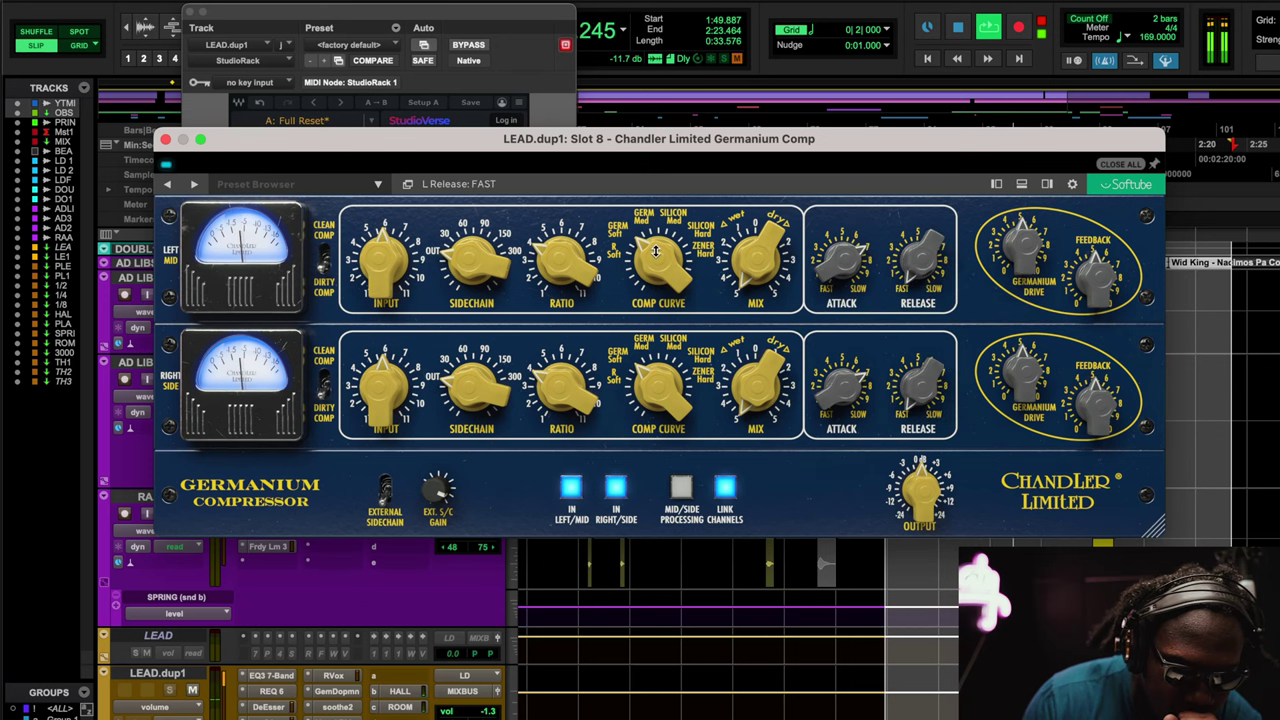
{"action": "left_click_drag", "start_coordinate": [655, 255], "coordinate": [660, 296]}
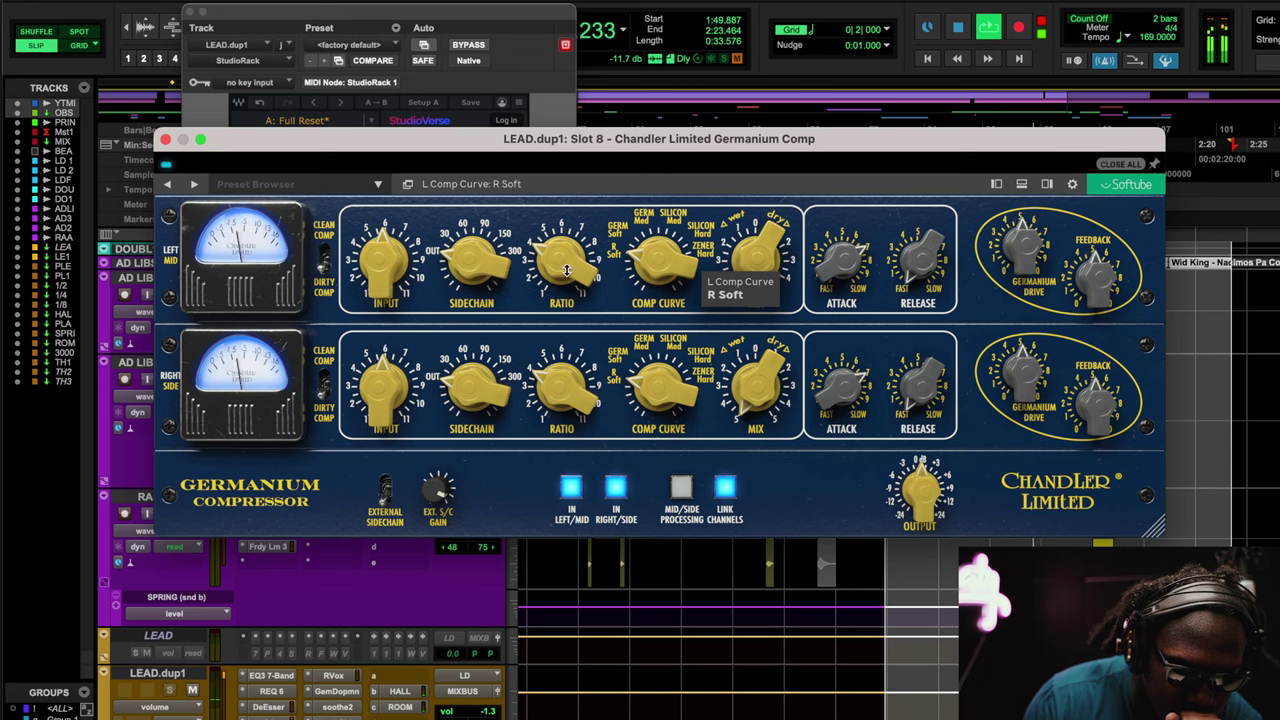
{"action": "left_click_drag", "start_coordinate": [567, 271], "coordinate": [564, 298]}
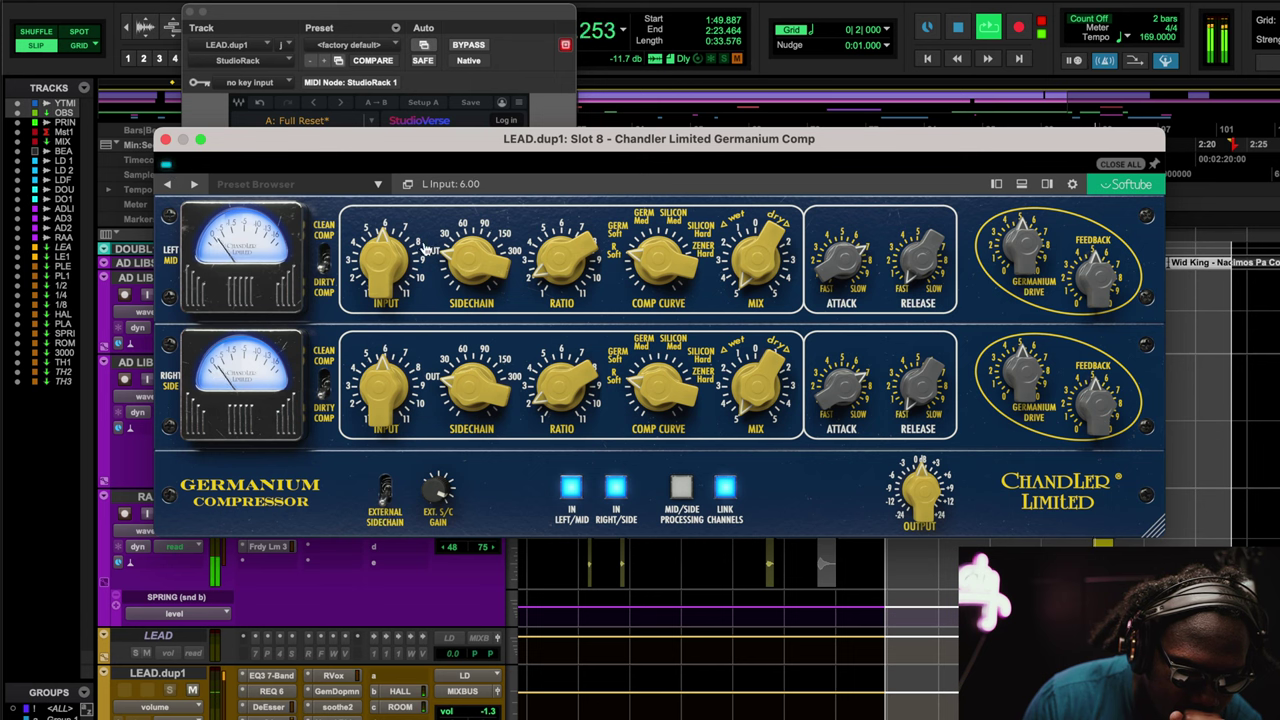
Step: Set the sidechain filter to 90 Hz, Germanium Drive to 5 and output to 0.00 dB, adjust the feedback, and close the Germanium Comp window
{"action": "left_click_drag", "start_coordinate": [455, 265], "coordinate": [464, 183]}
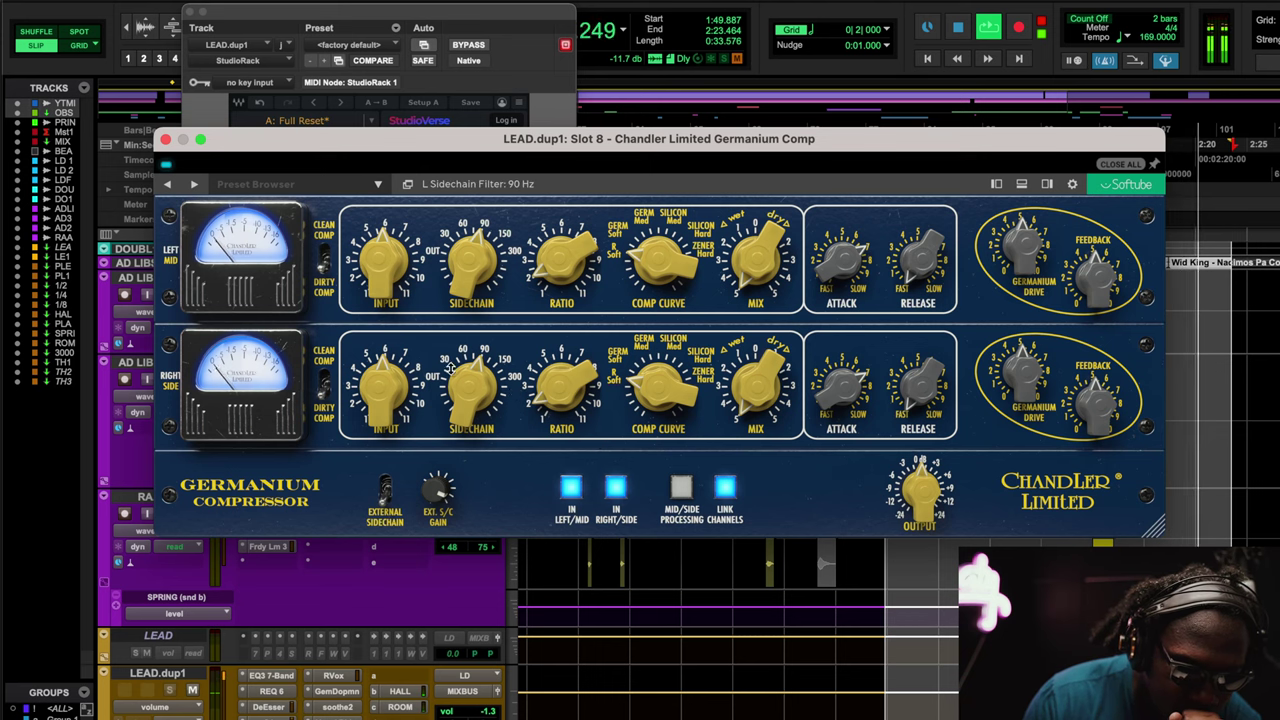
{"action": "left_click", "coordinate": [328, 360]}
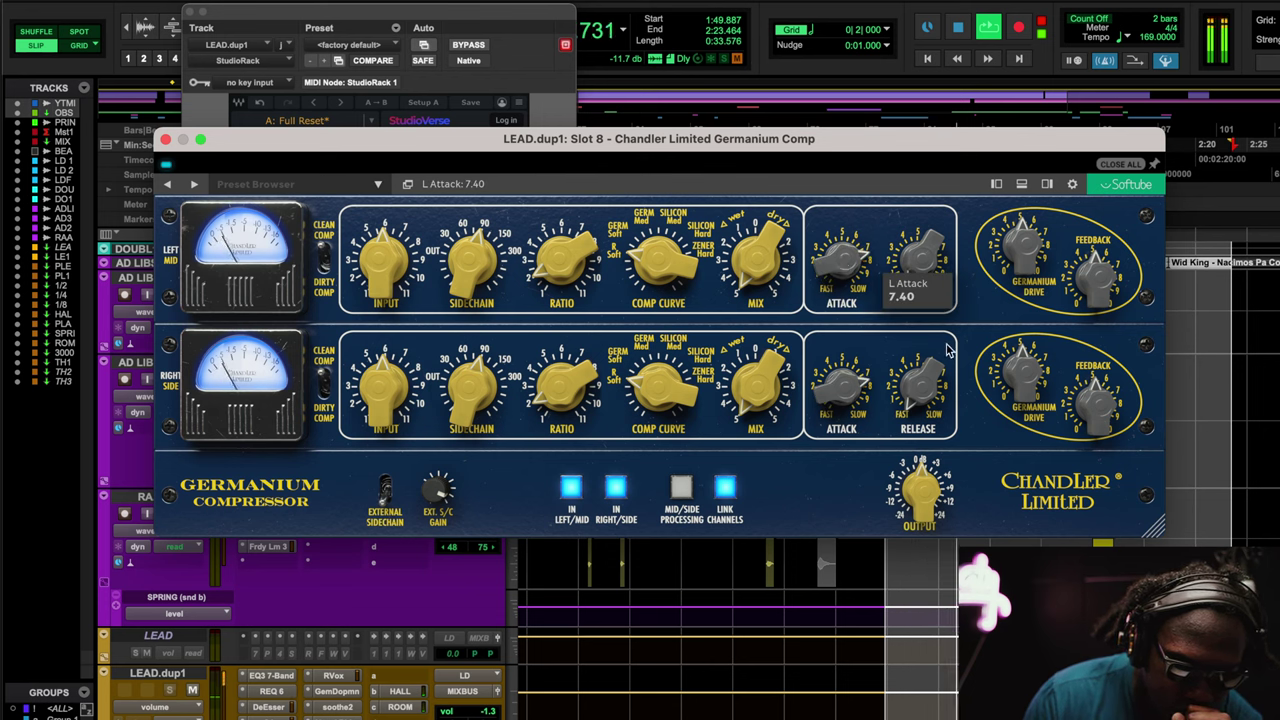
{"action": "mouse_move", "coordinate": [1022, 252]}
{"action": "left_mouse_down"}
{"action": "mouse_move", "coordinate": [1050, 199]}
{"action": "mouse_move", "coordinate": [1043, 262]}
{"action": "left_mouse_up"}
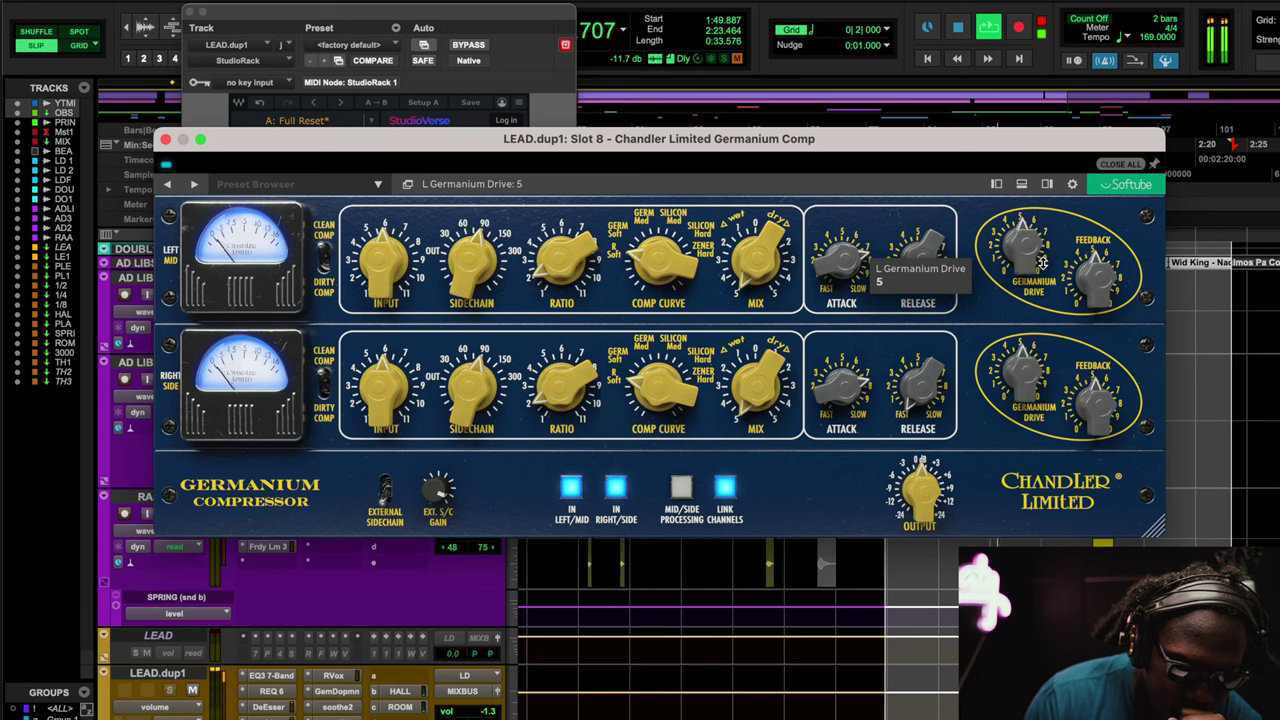
{"action": "mouse_move", "coordinate": [1116, 292]}
{"action": "left_mouse_down"}
{"action": "mouse_move", "coordinate": [1126, 219]}
{"action": "mouse_move", "coordinate": [1126, 310]}
{"action": "left_mouse_up"}
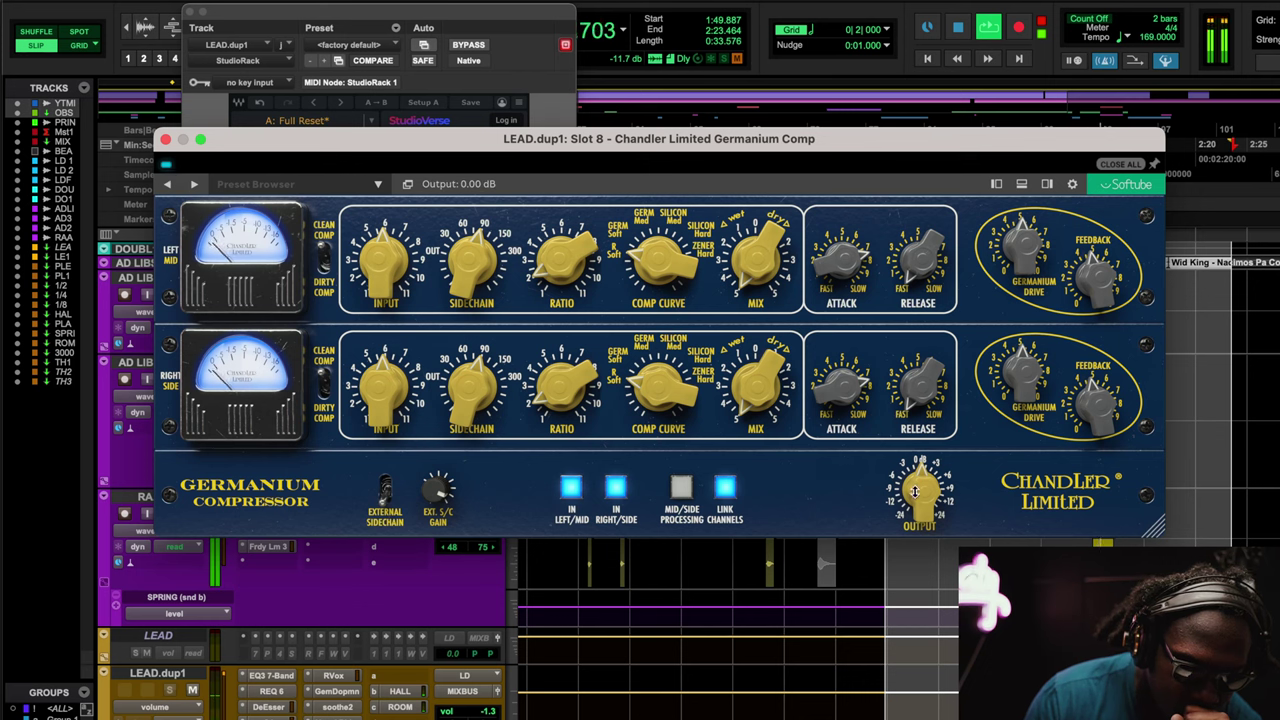
{"action": "left_click_drag", "start_coordinate": [918, 498], "coordinate": [918, 492]}
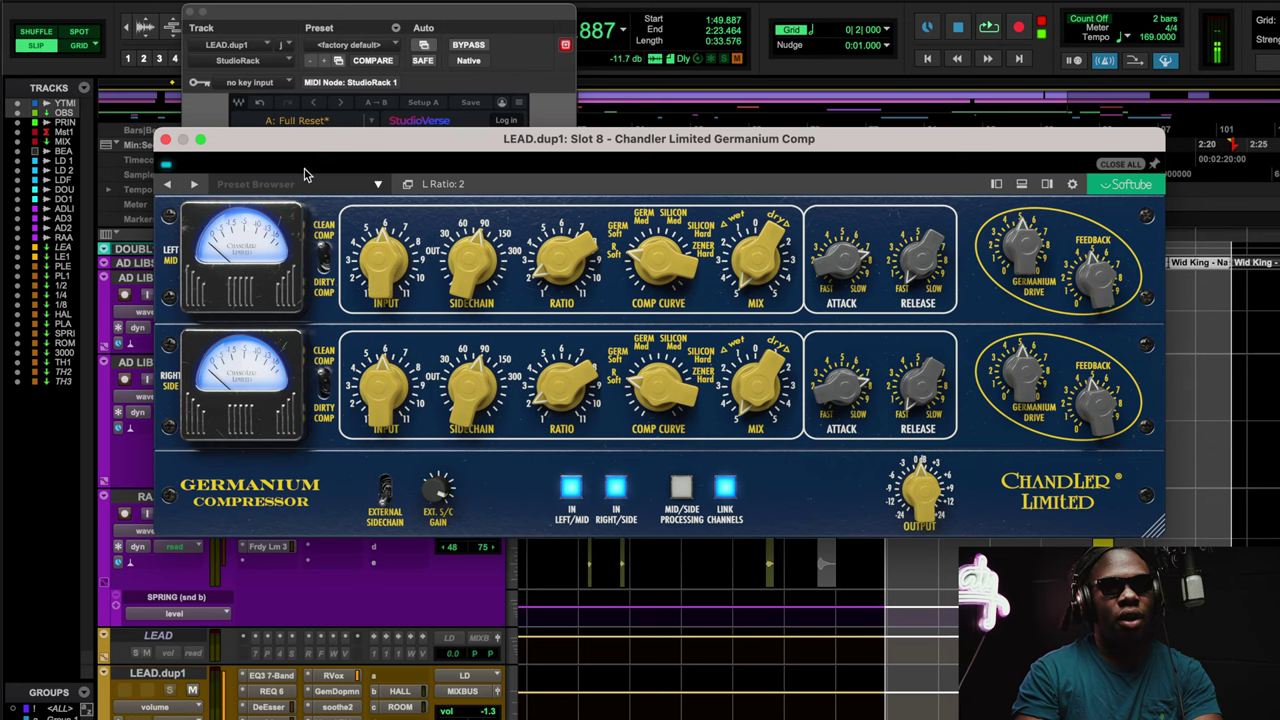
{"action": "left_click", "coordinate": [166, 139]}
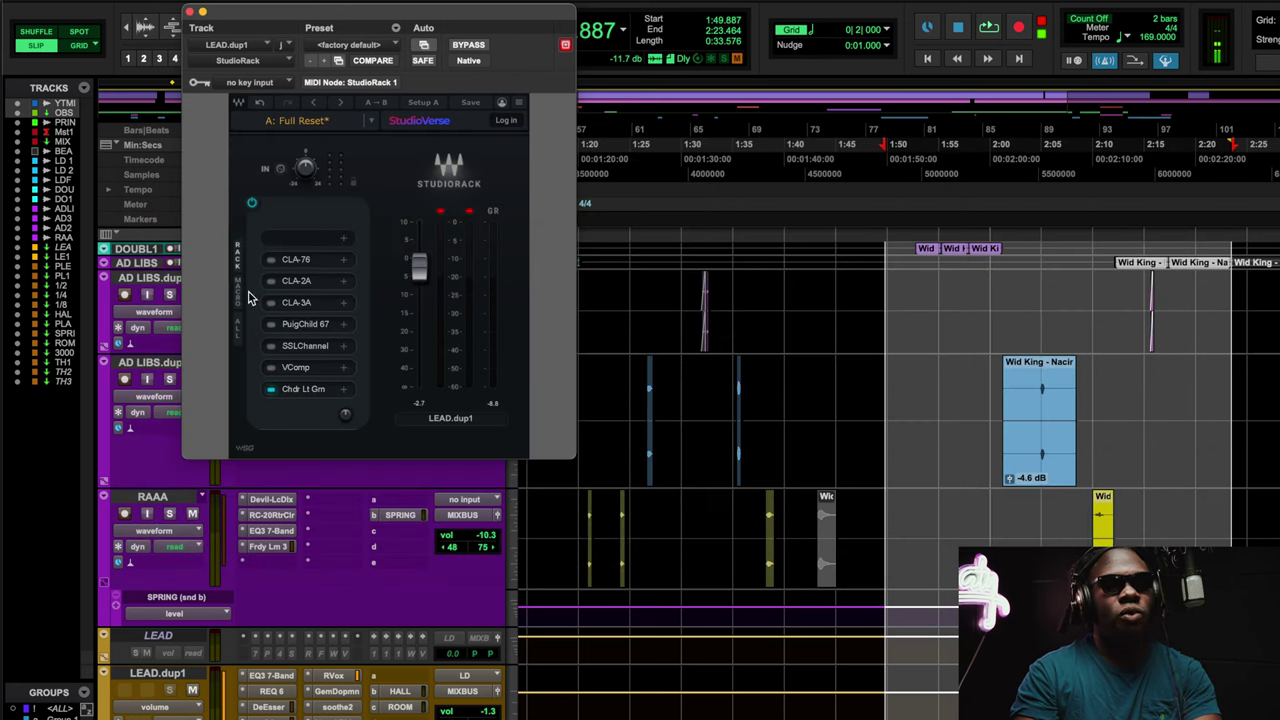
Step: Bring up the VComp, CLA-76 and CLA-2A in turn to compare them, and reopen the Germanium Comp
{"action": "left_click", "coordinate": [300, 369]}
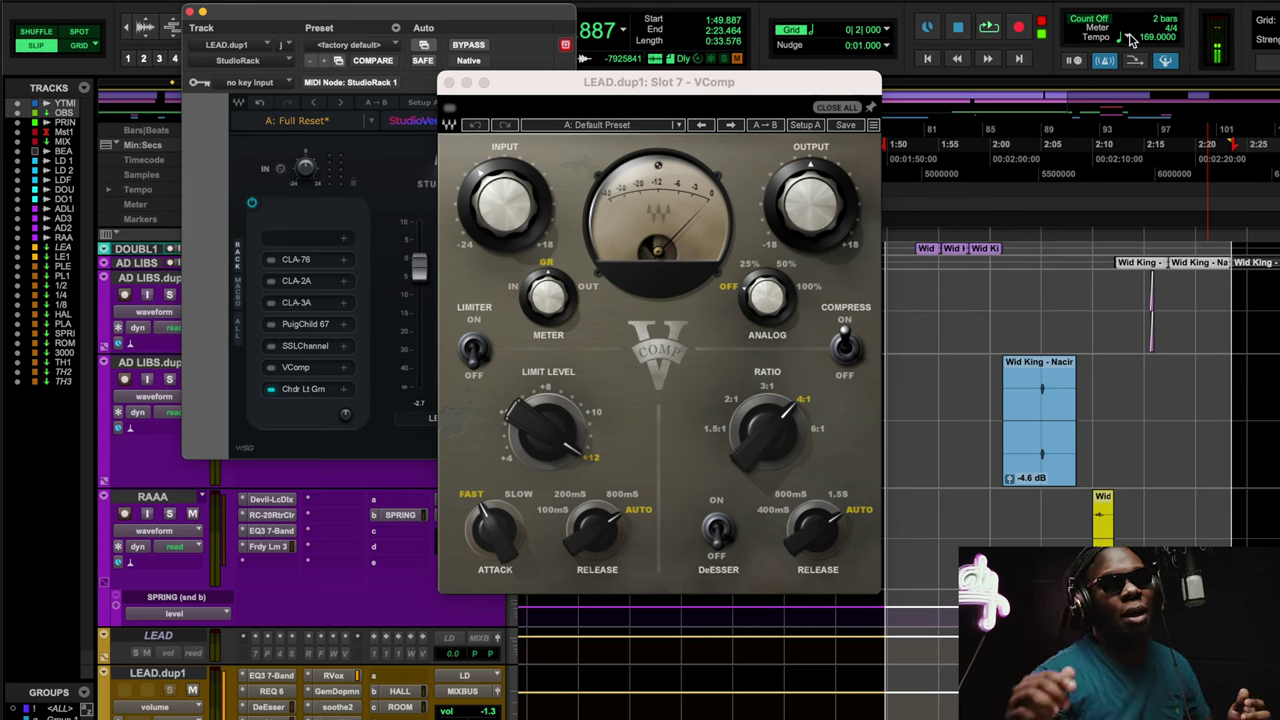
{"action": "left_click", "coordinate": [305, 261]}
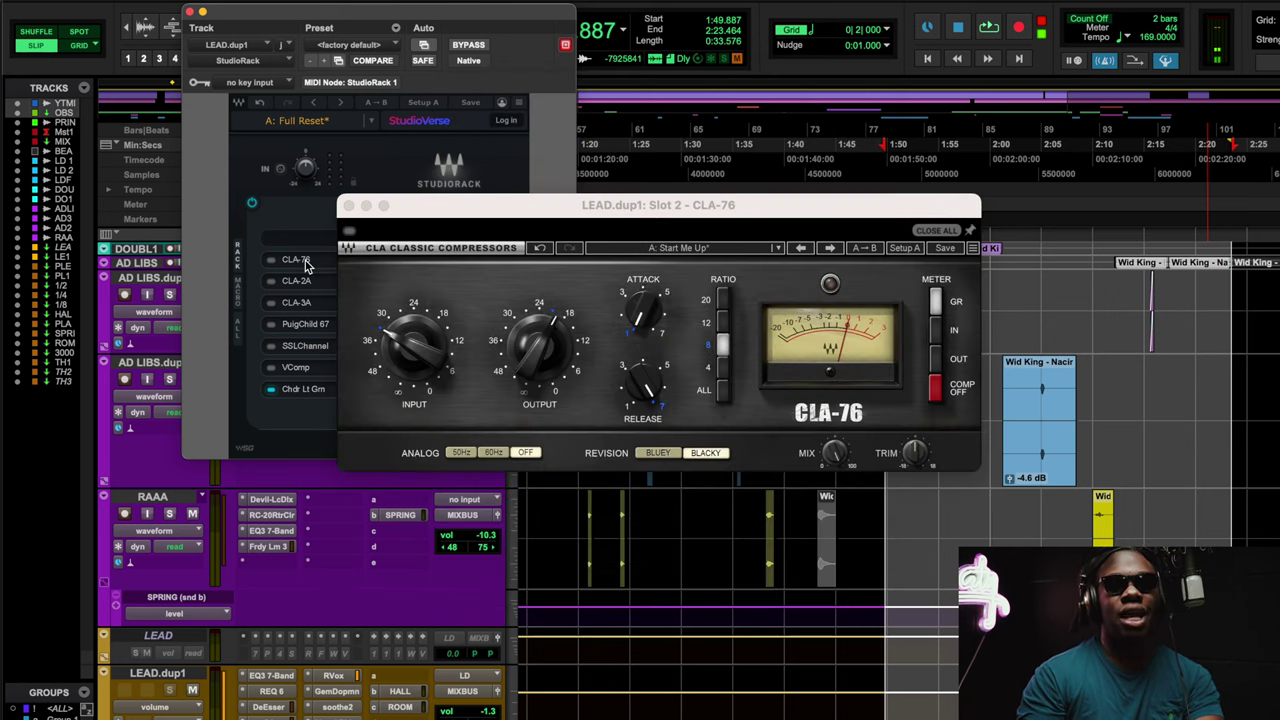
{"action": "left_click", "coordinate": [347, 205]}
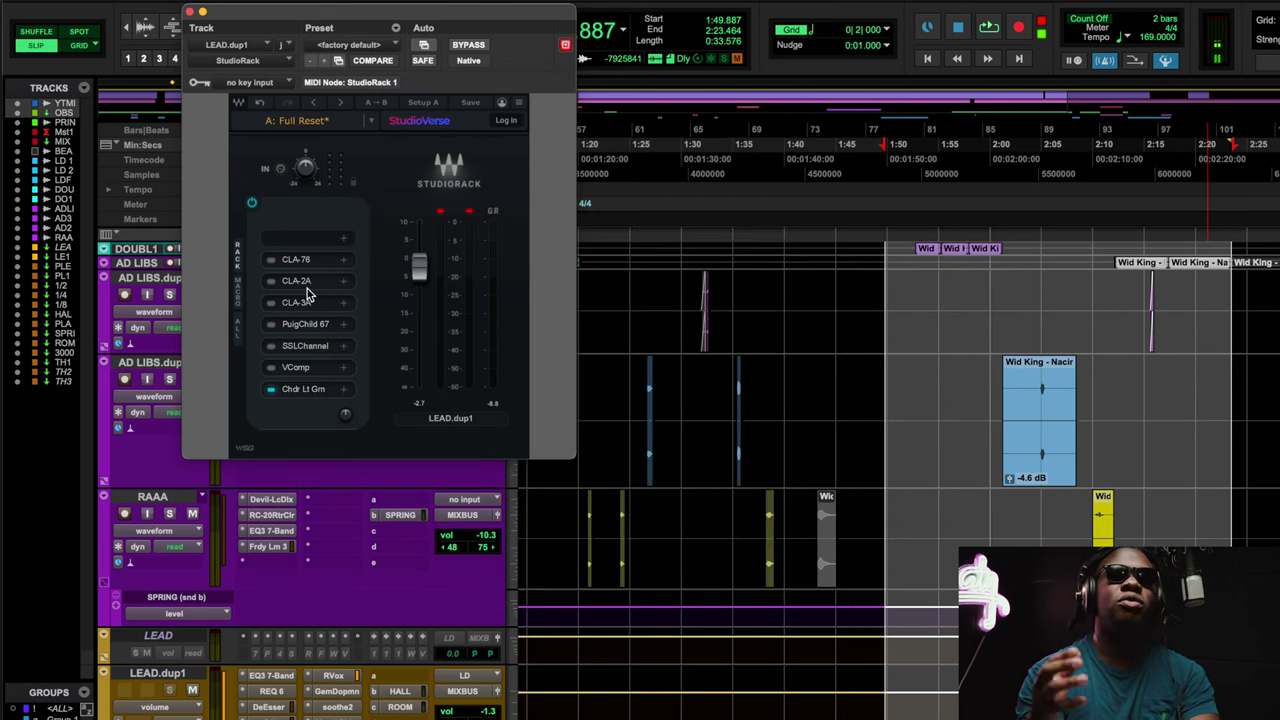
{"action": "left_click", "coordinate": [298, 282]}
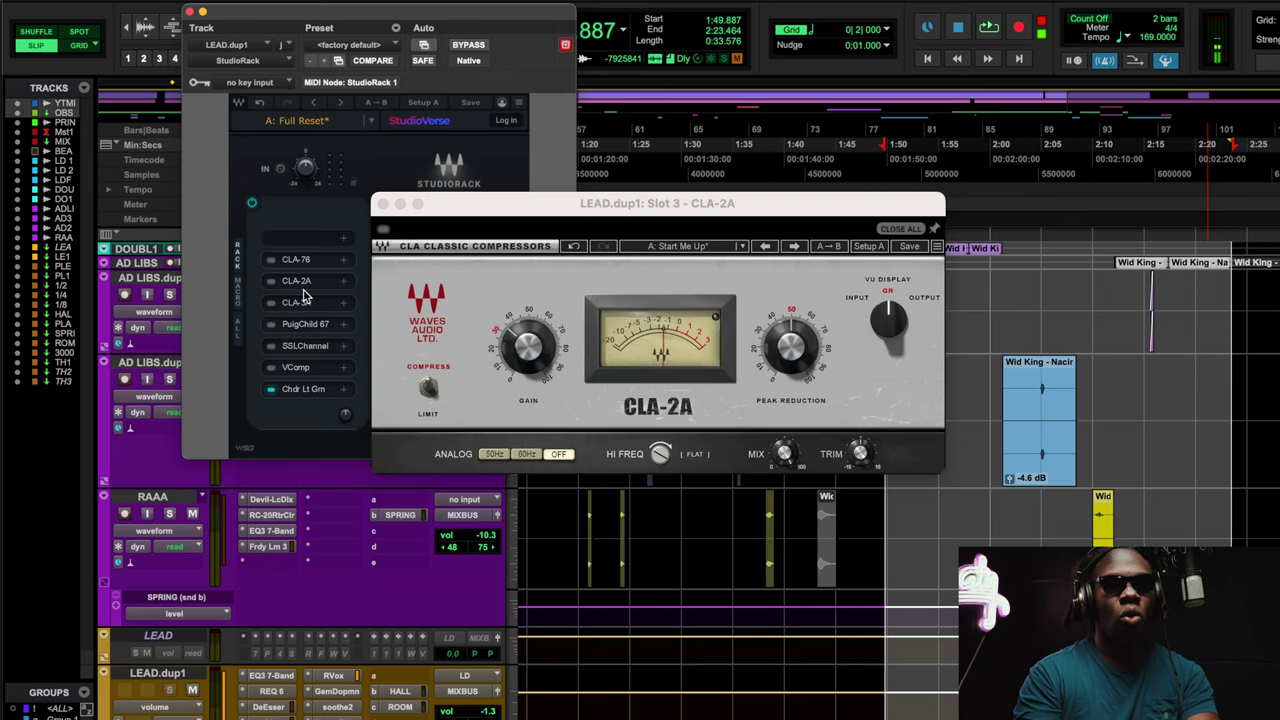
{"action": "left_click", "coordinate": [381, 199]}
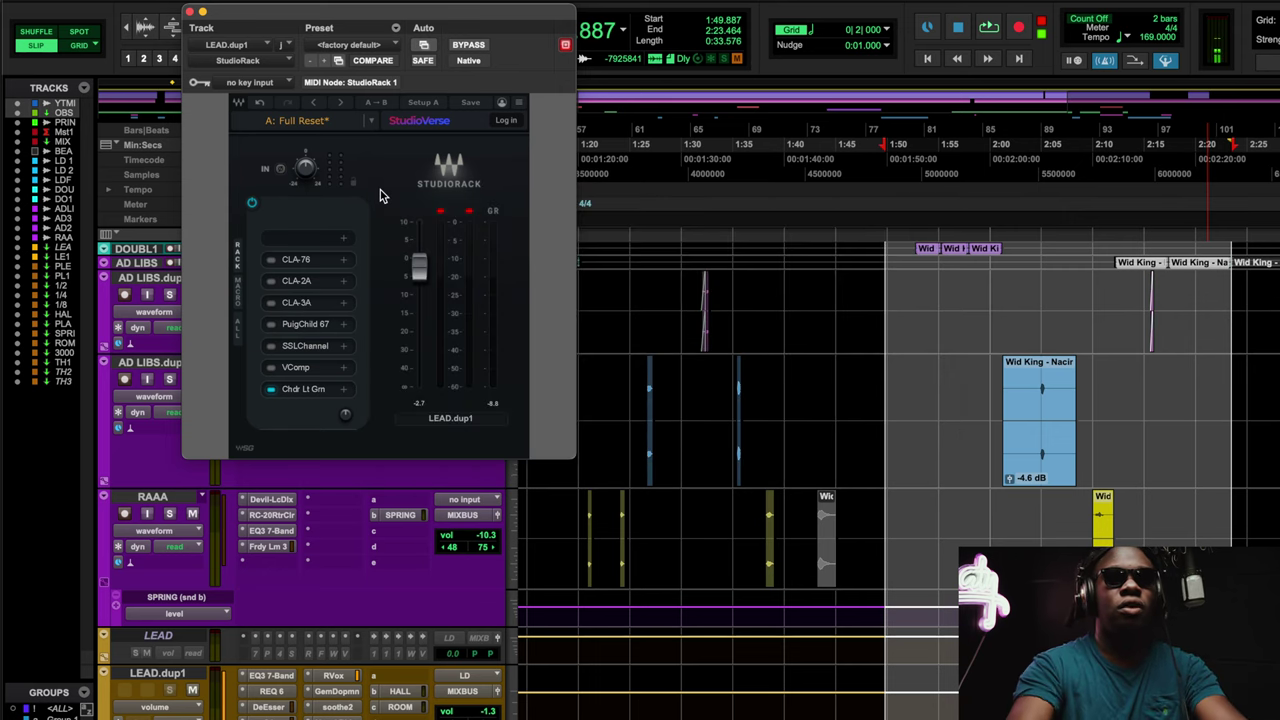
{"action": "left_click", "coordinate": [310, 389]}
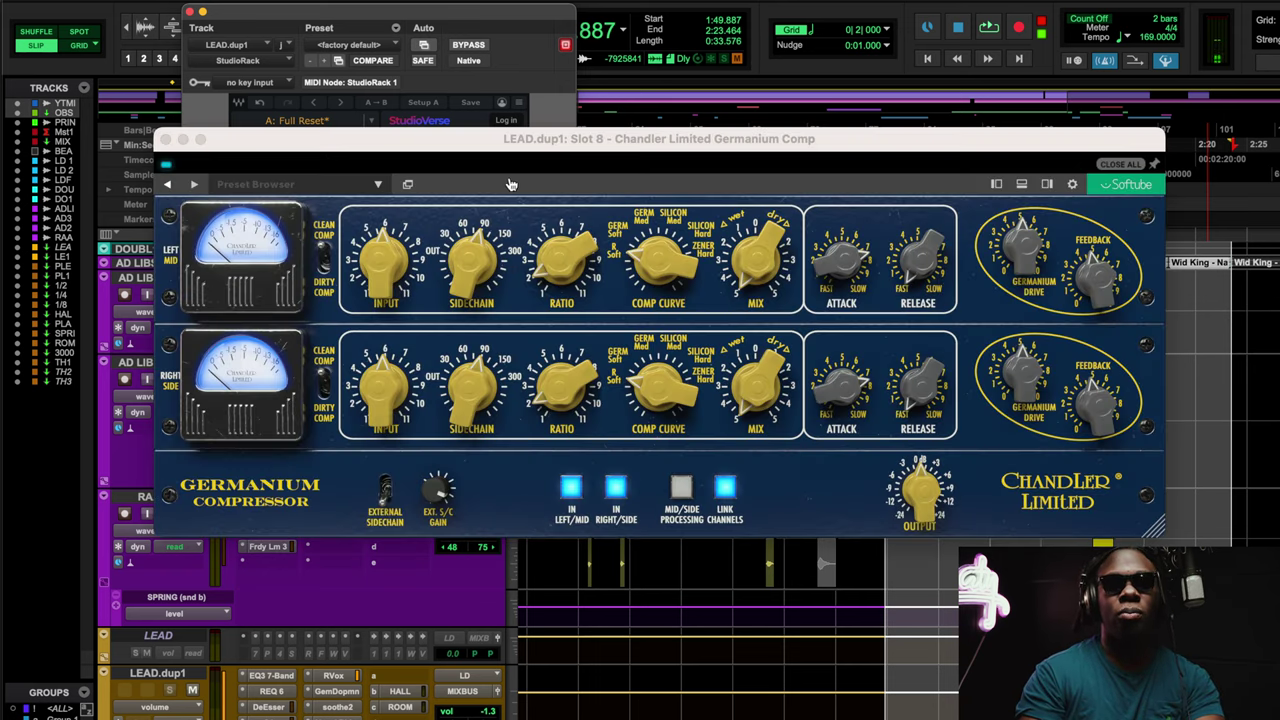